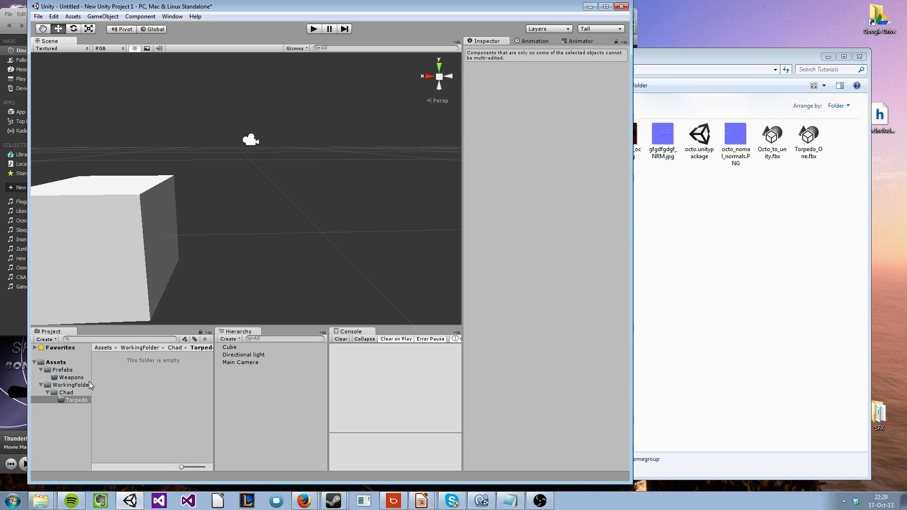
Import Torpedo_One.fbx from the Tutorials folder into the project's Torpedo folder inside WorkingFolder
left_click(70, 378)
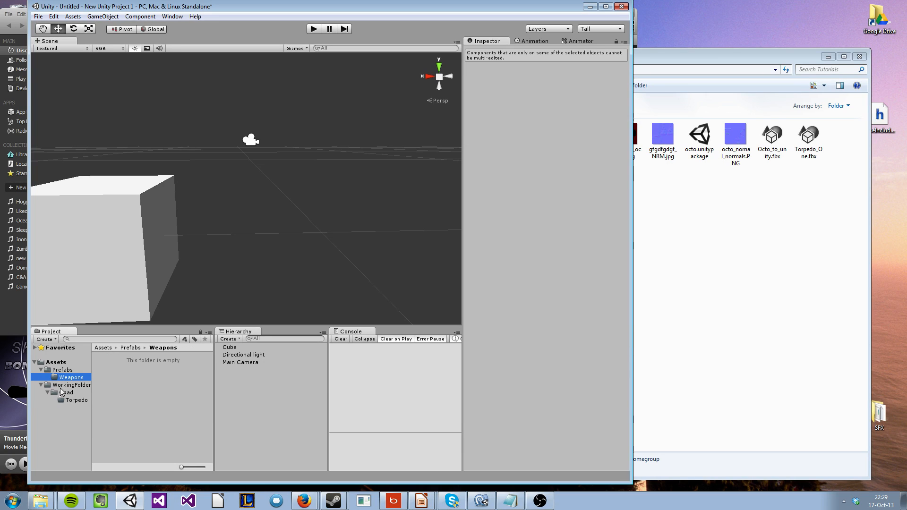
left_click(79, 385)
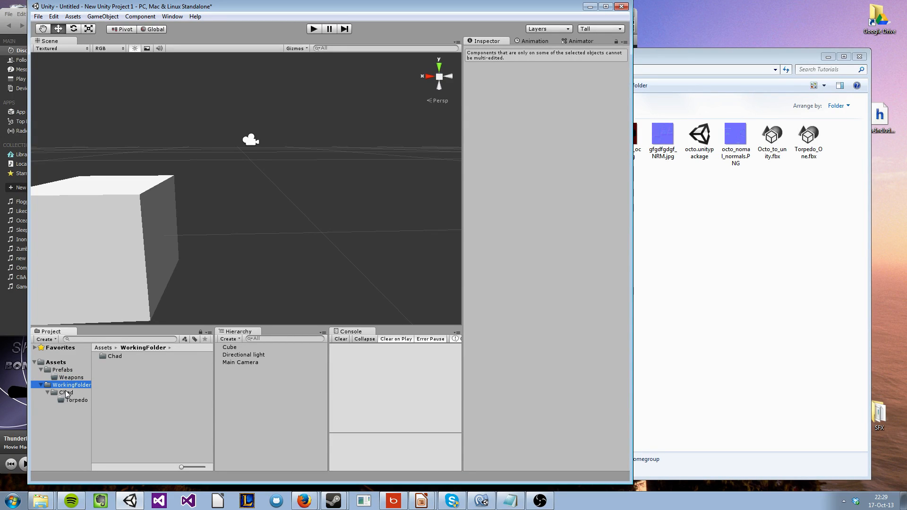
left_click(66, 393)
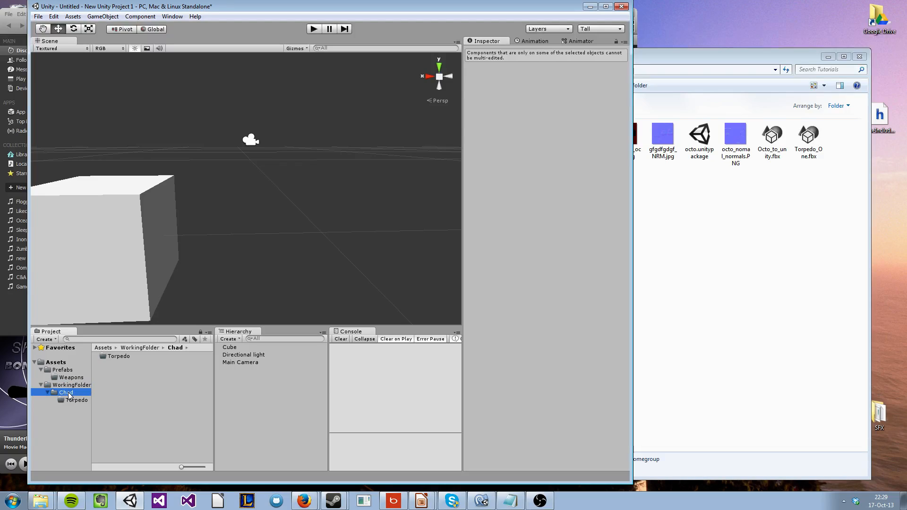
left_click(69, 394)
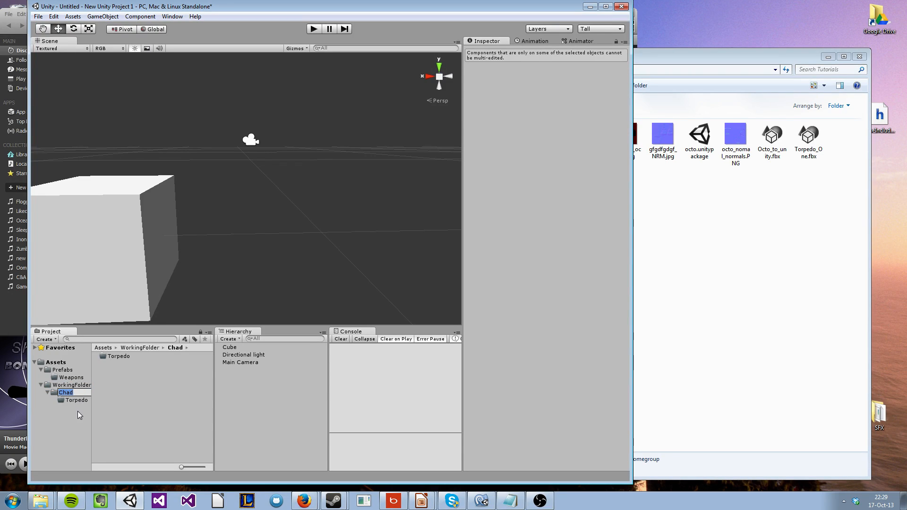
left_click(79, 399)
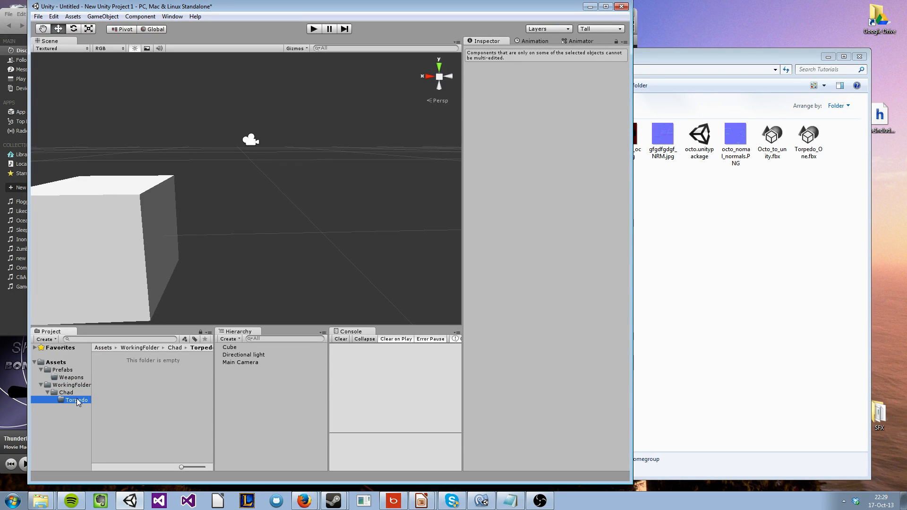
left_click_drag(809, 138, 144, 378)
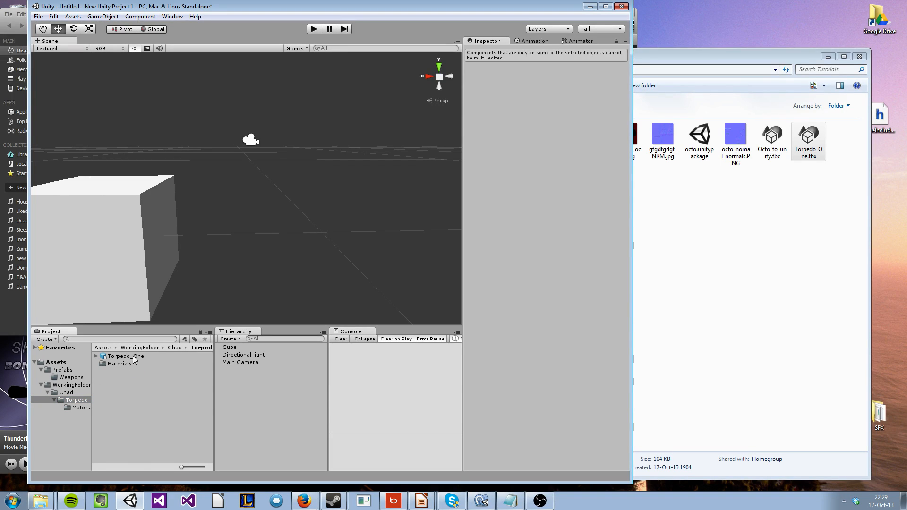
Rename the imported Torpedo_One model asset as Torpedo_FBX
left_click(136, 357)
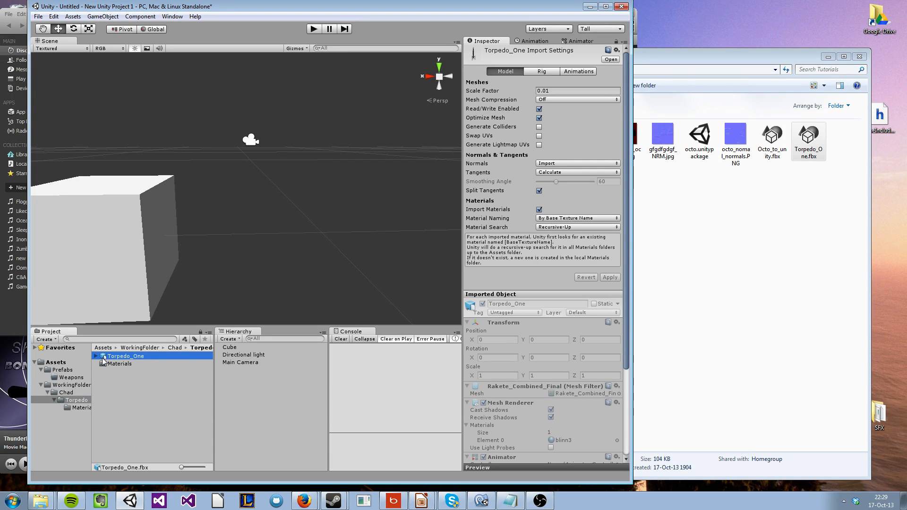
left_click(138, 357)
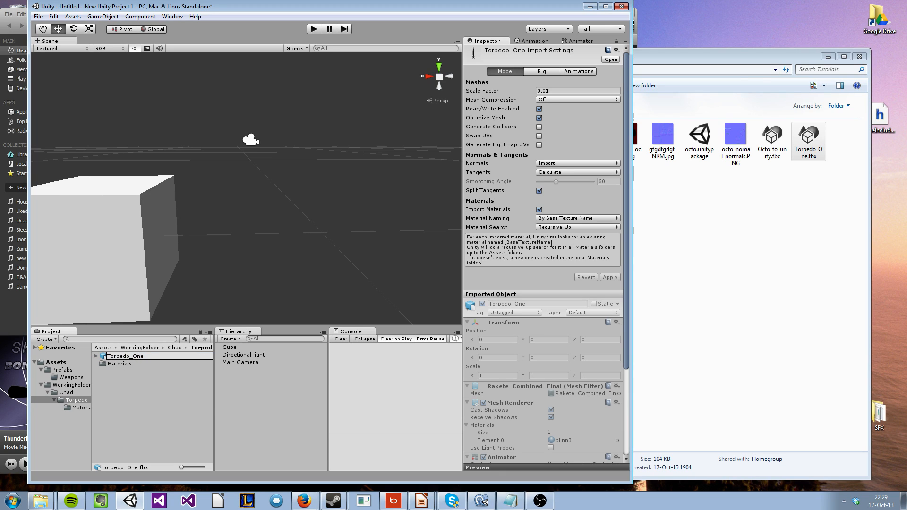
type("FBX")
key("Return")
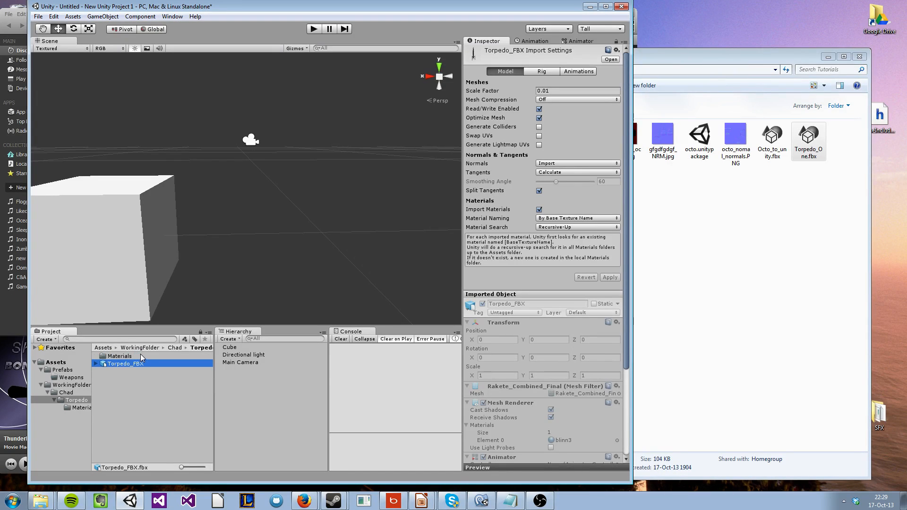
Place the Torpedo_FBX model in the scene beside the cube
left_click(144, 384)
left_click(124, 364)
left_click_drag(259, 224, 197, 252, "alt")
left_click_drag(112, 366, 282, 207)
Set the Torpedo_FBX object's X, Y and Z position to 0 and find it in the scene
left_click(503, 93)
type("0")
key("Tab")
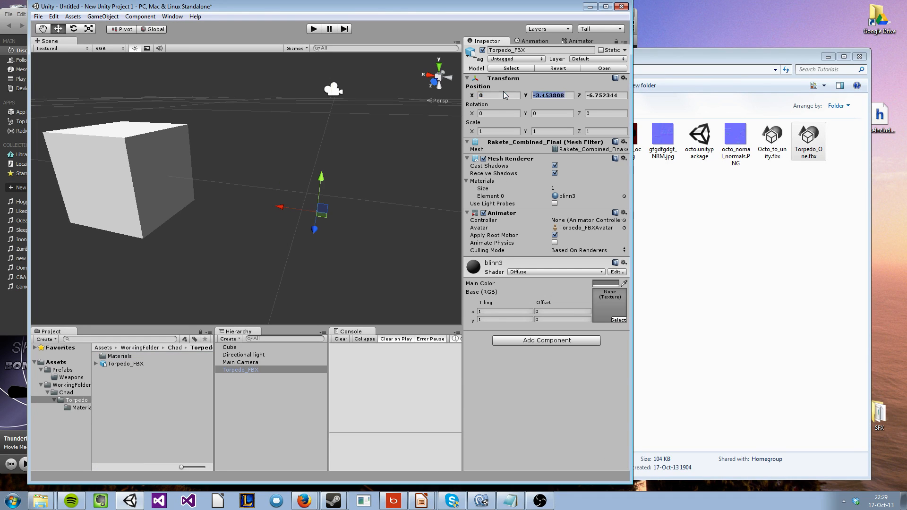
left_click(359, 217)
left_click_drag(359, 217, 318, 215, "alt")
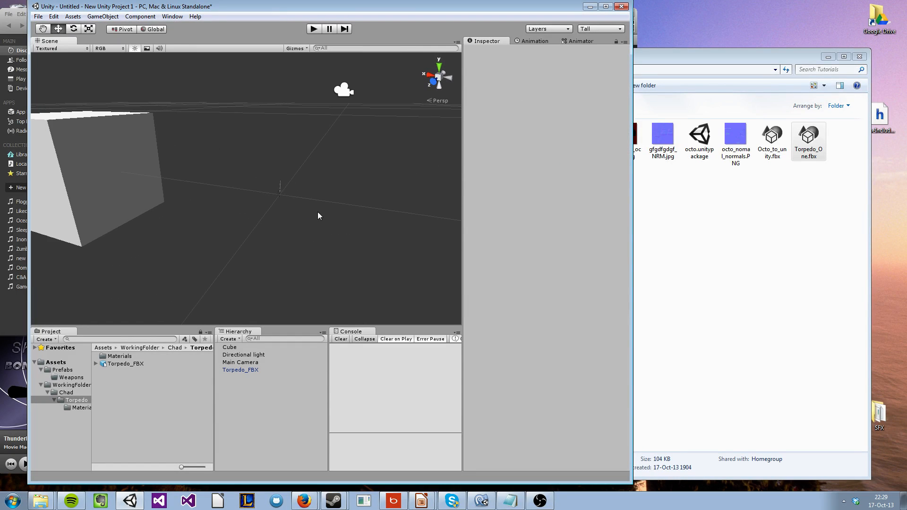
left_click_drag(177, 189, 242, 175, "alt")
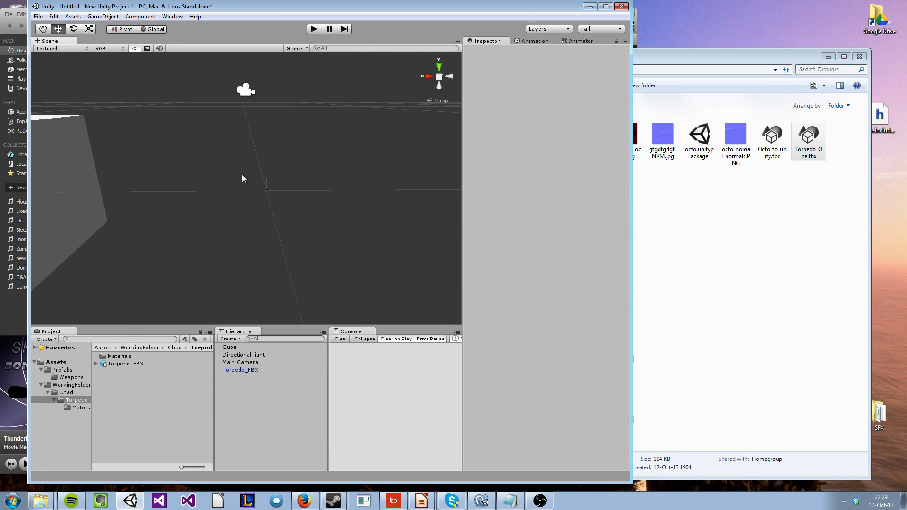
left_click(266, 188)
left_click_drag(323, 228, 273, 202, "alt")
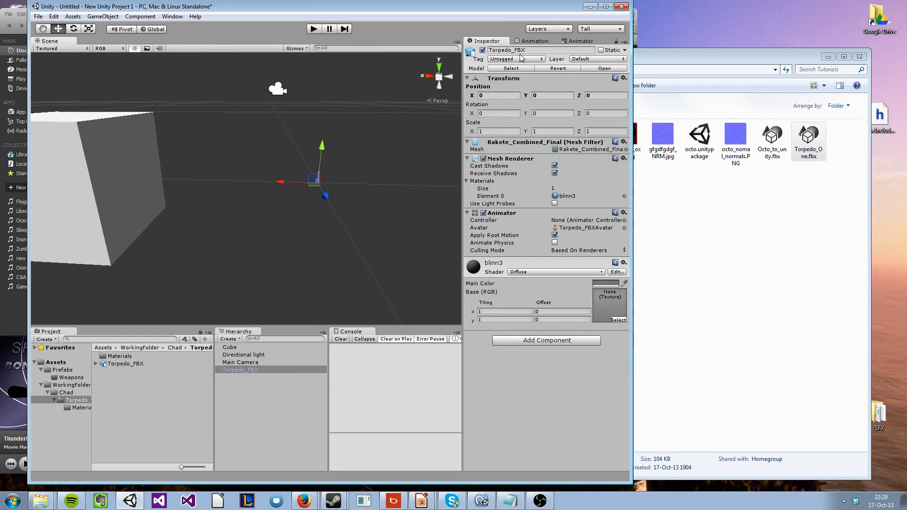
Set the Torpedo_FBX asset's import Scale Factor to 0.1, apply it and check the torpedo's size in the scene
left_click(126, 364)
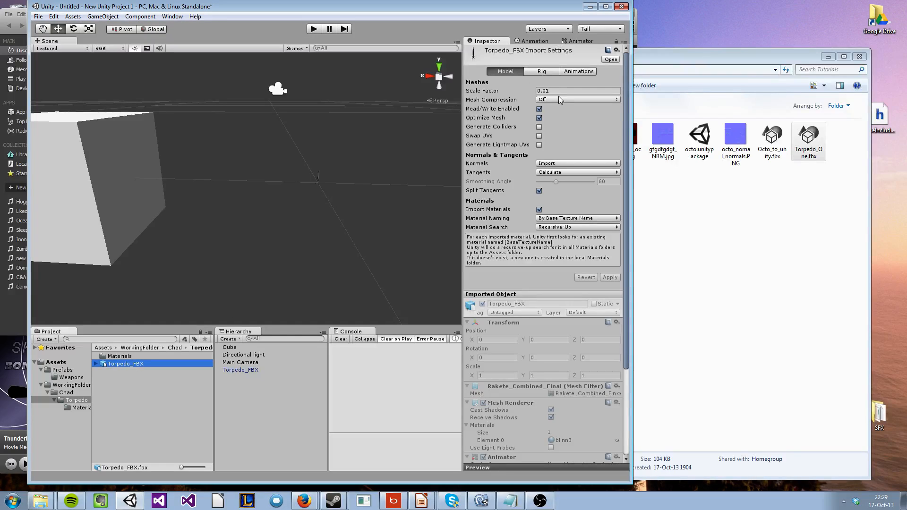
left_click_drag(556, 90, 543, 91)
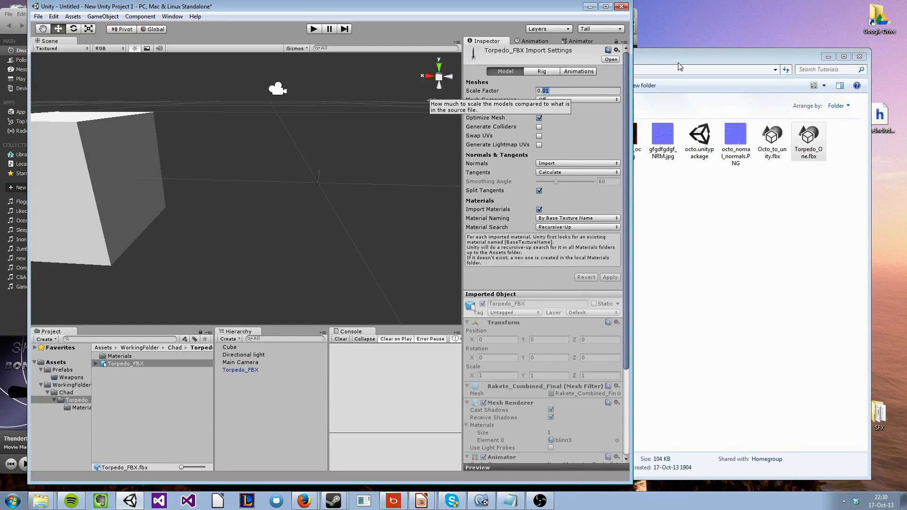
type("1")
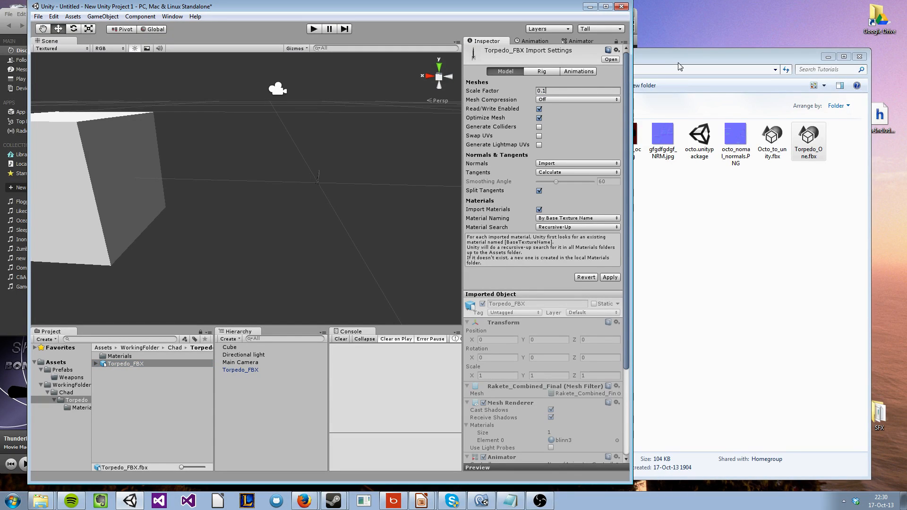
left_click(613, 281)
right_click_drag(325, 210, 359, 162)
left_click(356, 172)
key("s")
Inspect the imported blinn3 material and the Torpedo_FBX asset's material and import settings
left_click(124, 357)
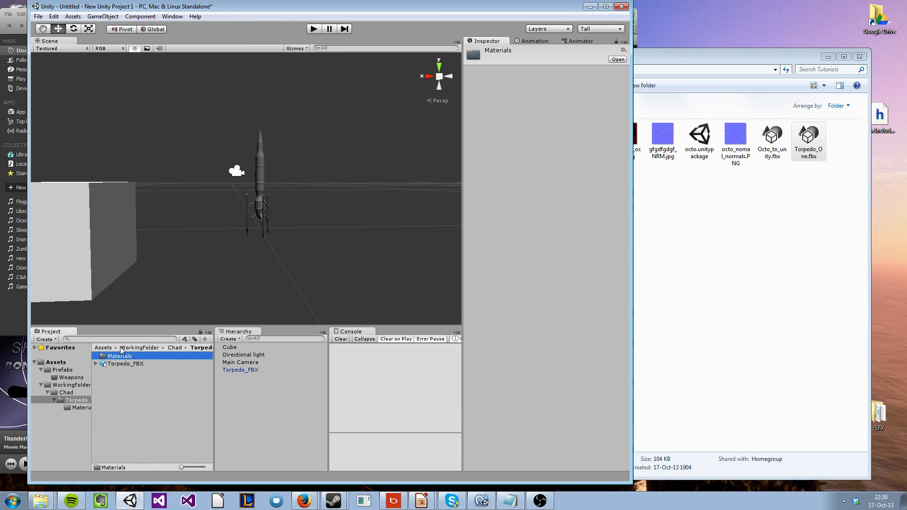
double_click(123, 358)
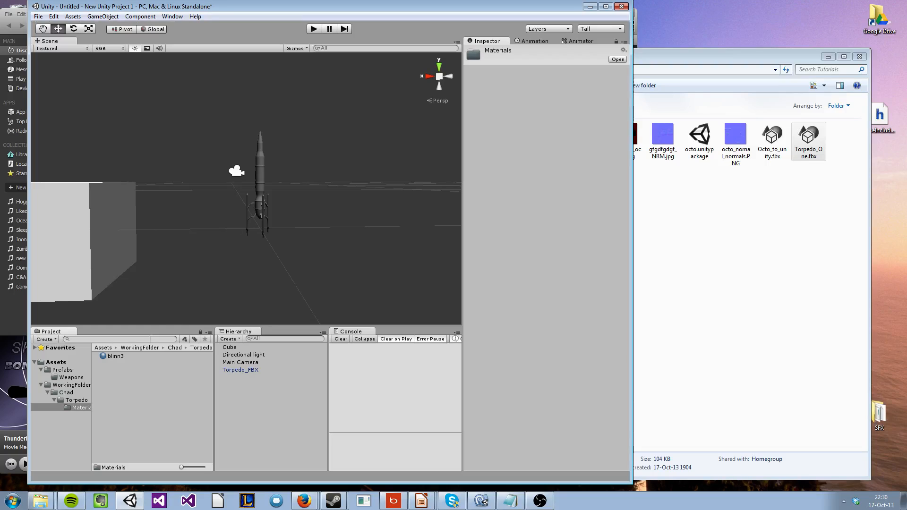
left_click(117, 356)
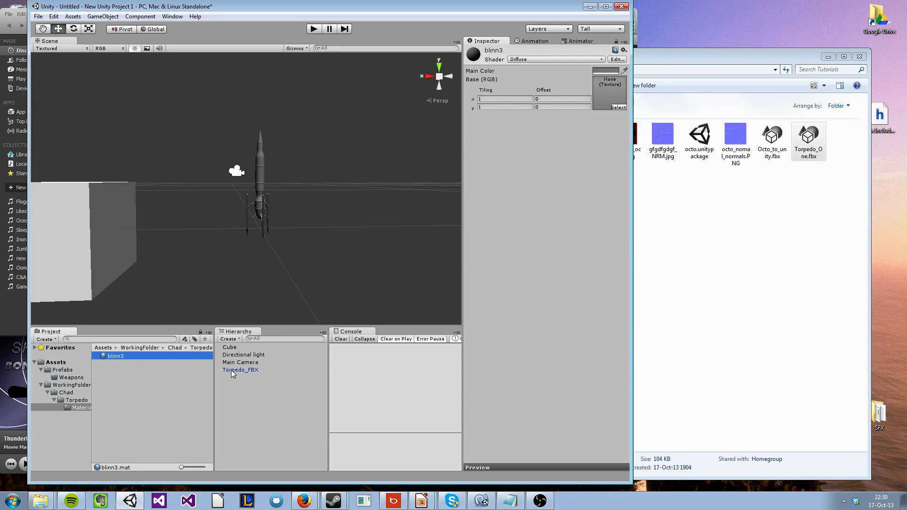
left_click(75, 401)
left_click(137, 364)
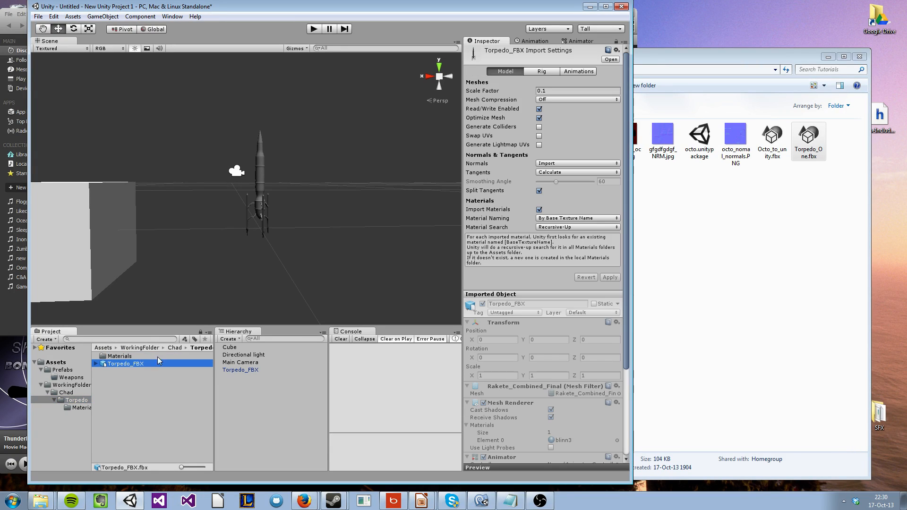
scroll(545, 371, "down", 5)
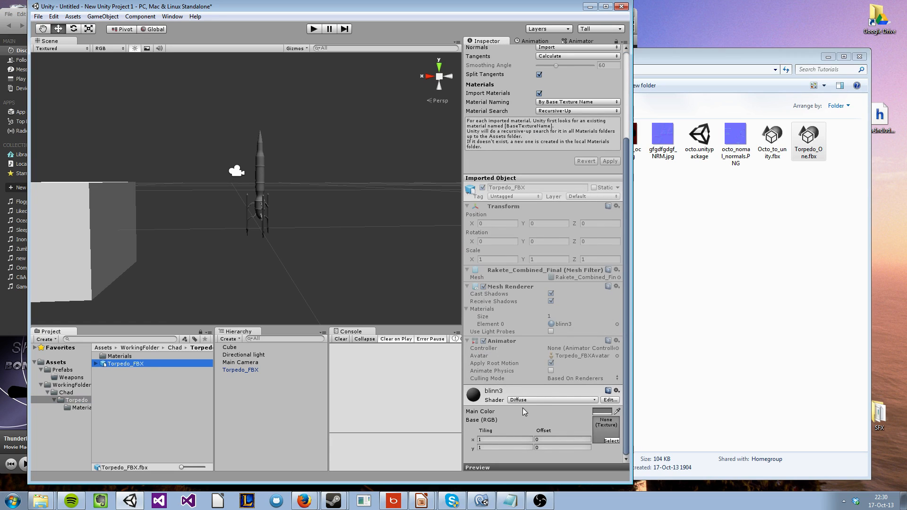
Rename the blinn3 material as Torpedo_Material_Black and change its shader to Bumped Diffuse
double_click(117, 357)
left_click(118, 357)
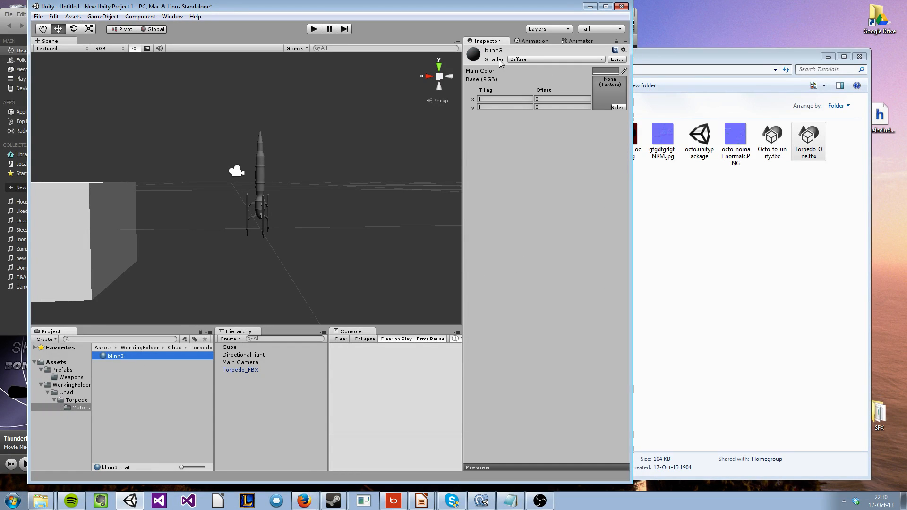
left_click(114, 357)
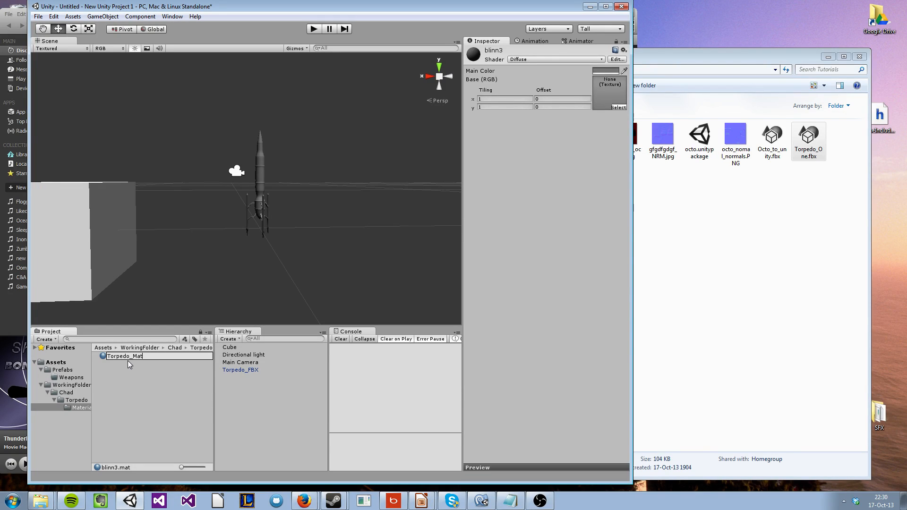
type("Torpedo_Material_Black")
key("Return")
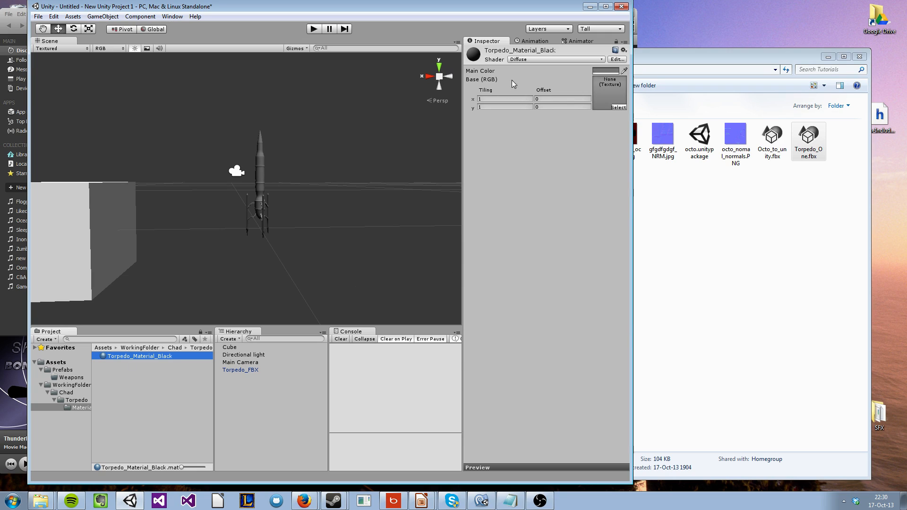
left_click(517, 60)
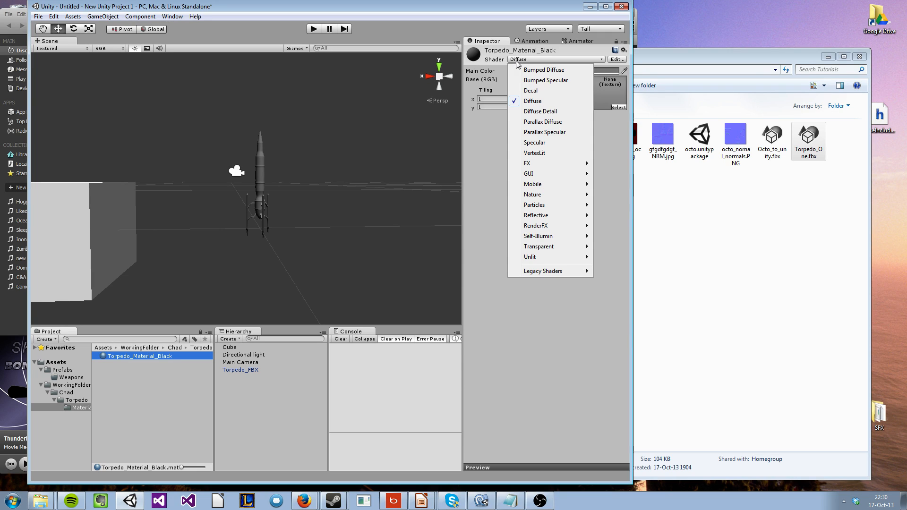
left_click(541, 71)
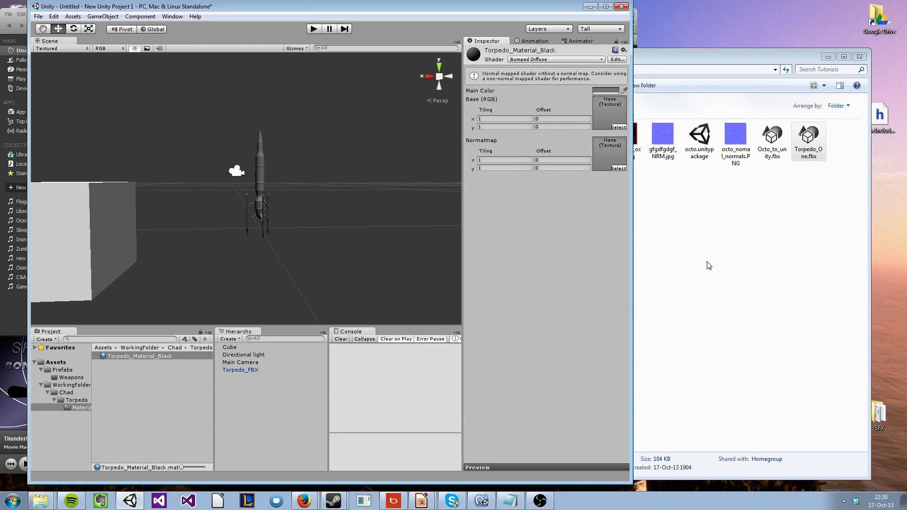
Import diffuse_torpedo_render_black.png and gfgdfgdgf_NRM.jpg from the Tutorials folder into the torpedo's Materials folder
left_click(650, 226)
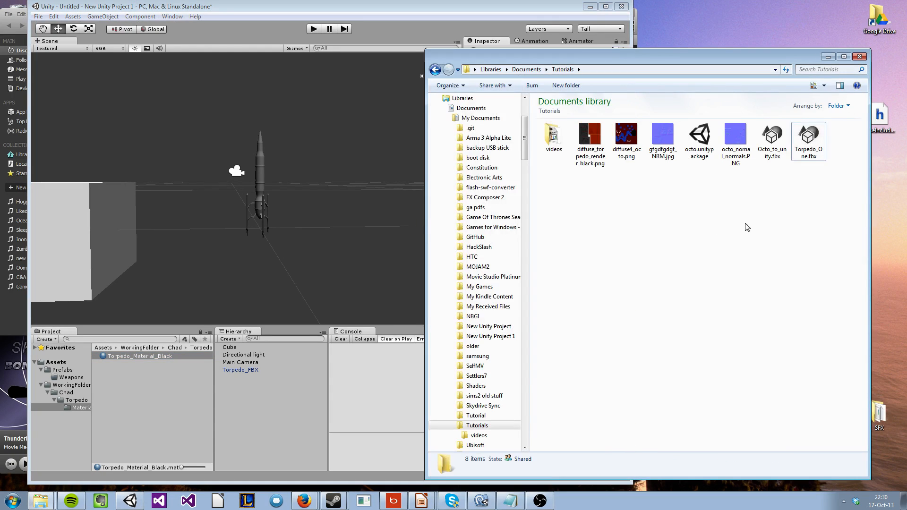
left_click(595, 142)
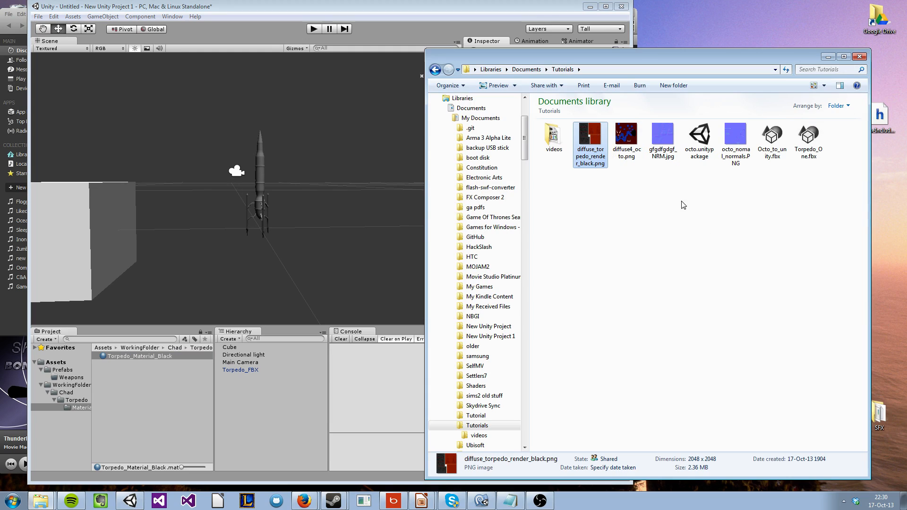
left_click(662, 137, "ctrl")
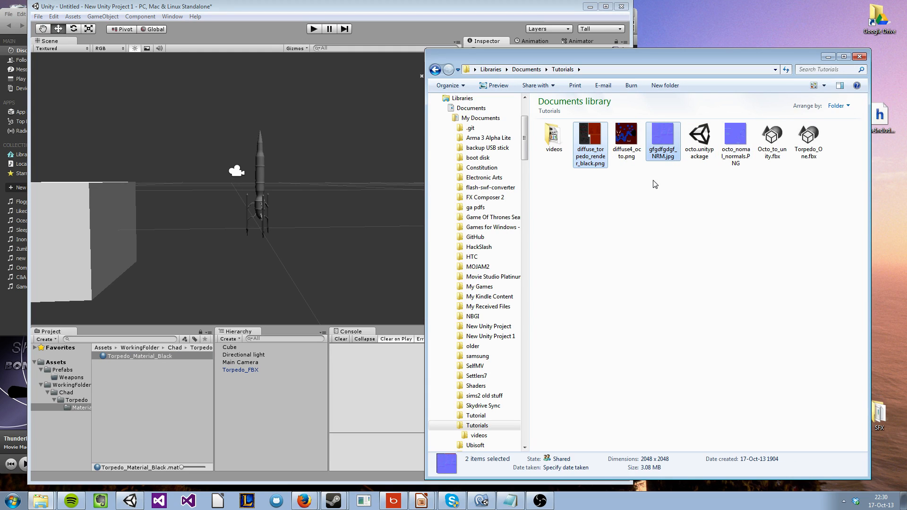
left_click_drag(591, 133, 140, 377)
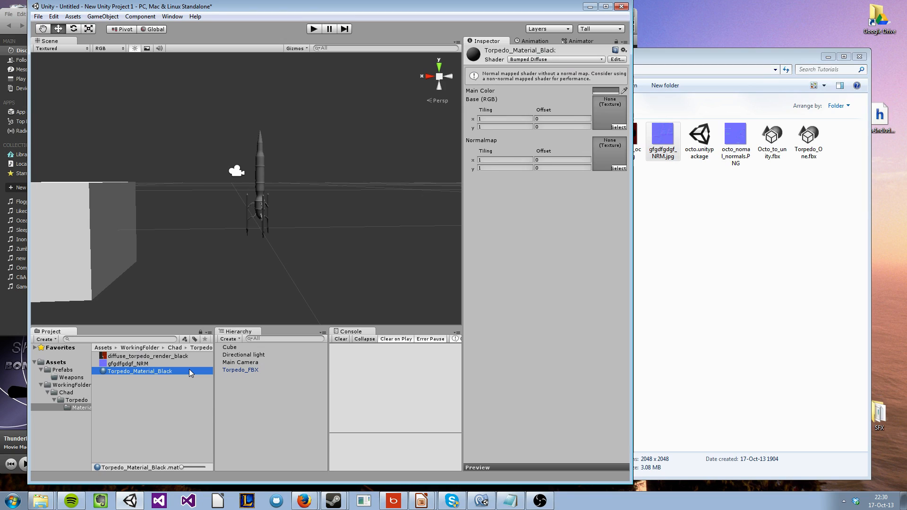
Compare the import settings of the diffuse_torpedo_render_black and gfgdfgdgf_NRM textures
left_click(159, 356)
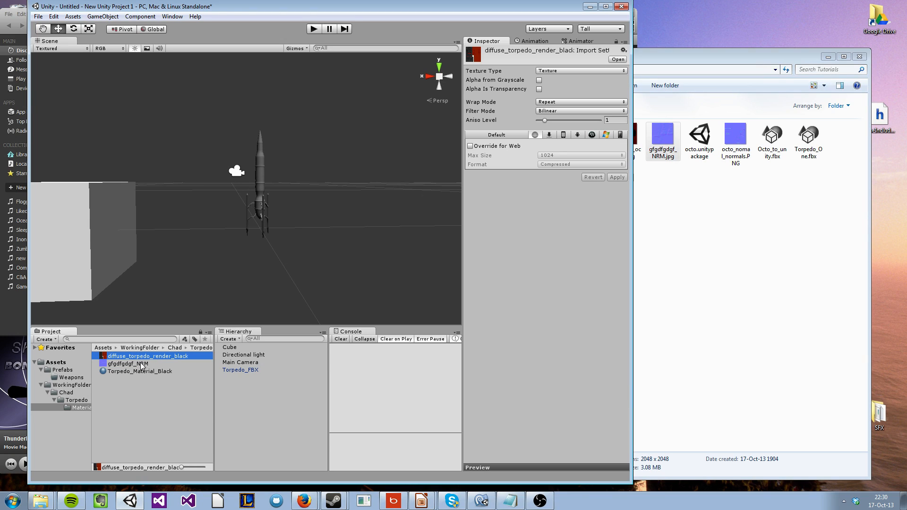
left_click(137, 364)
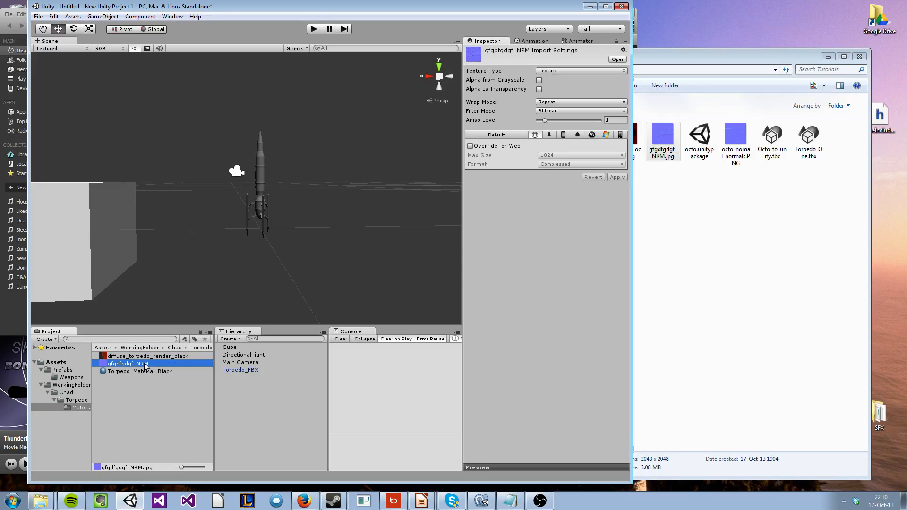
left_click(142, 357)
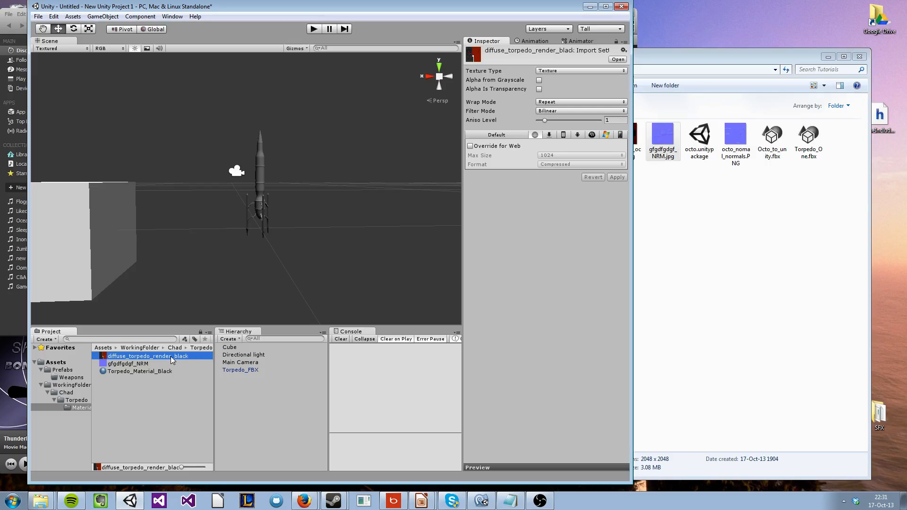
left_click(130, 364)
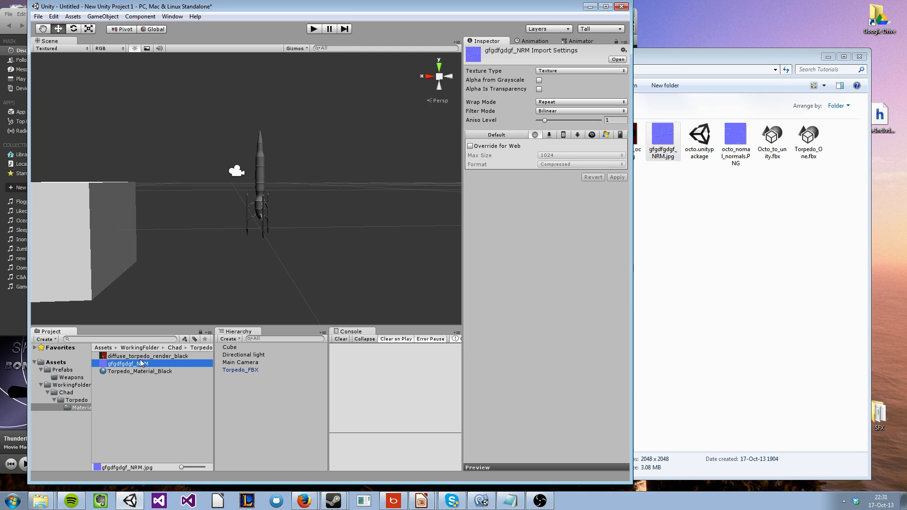
left_click(115, 357)
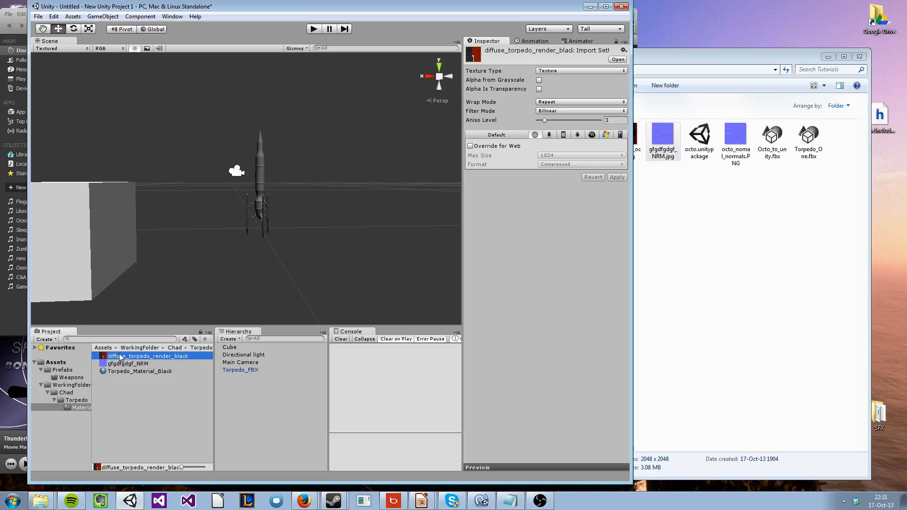
Rename the diffuse_torpedo_render_black texture as Torpedo_Diffuse_Black
key("F2")
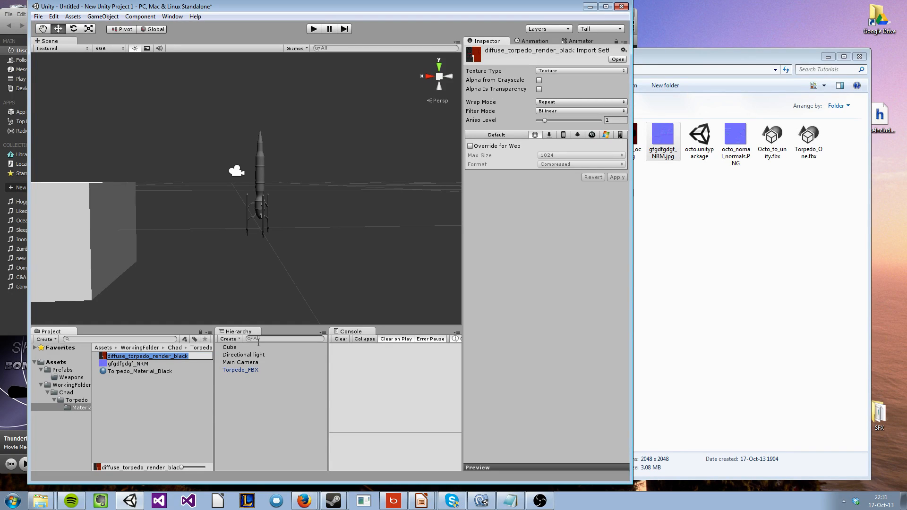
type("Torpedo_Diffuse_Black")
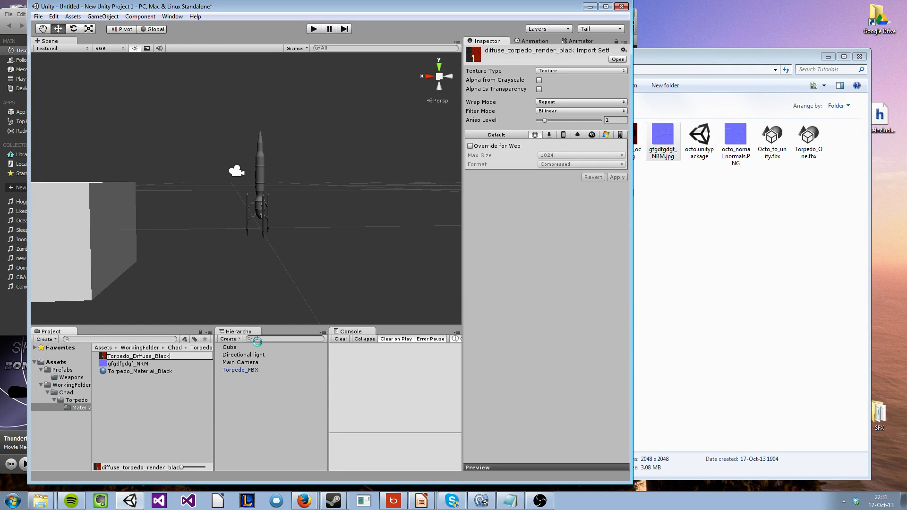
key("Return")
Rename the gfgdfgdgf_NRM texture as Torpedo_Normal
left_click(126, 357)
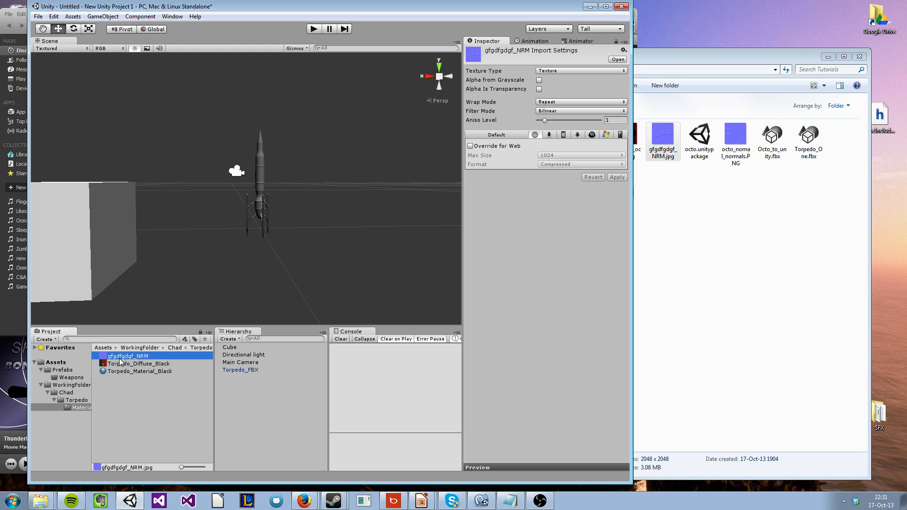
key("F2")
type("Torpde")
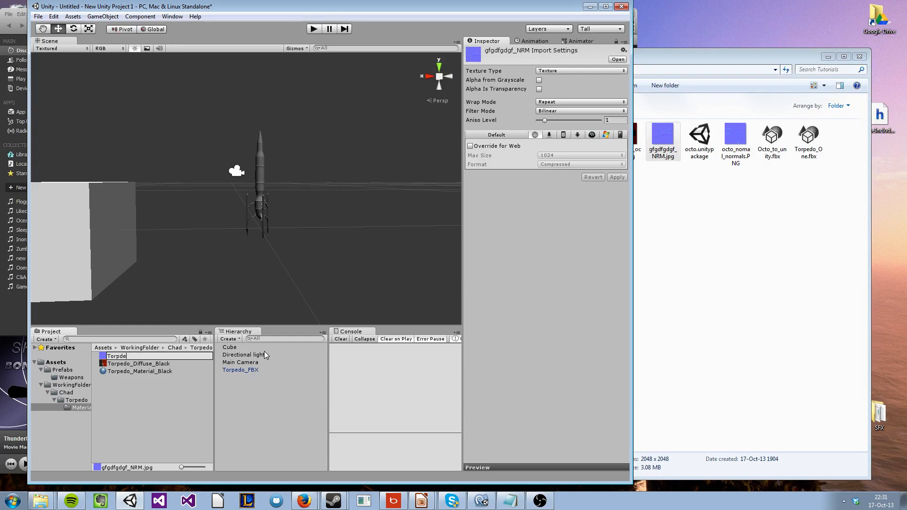
key("BackSpace")
type("do_Normal")
key("Return")
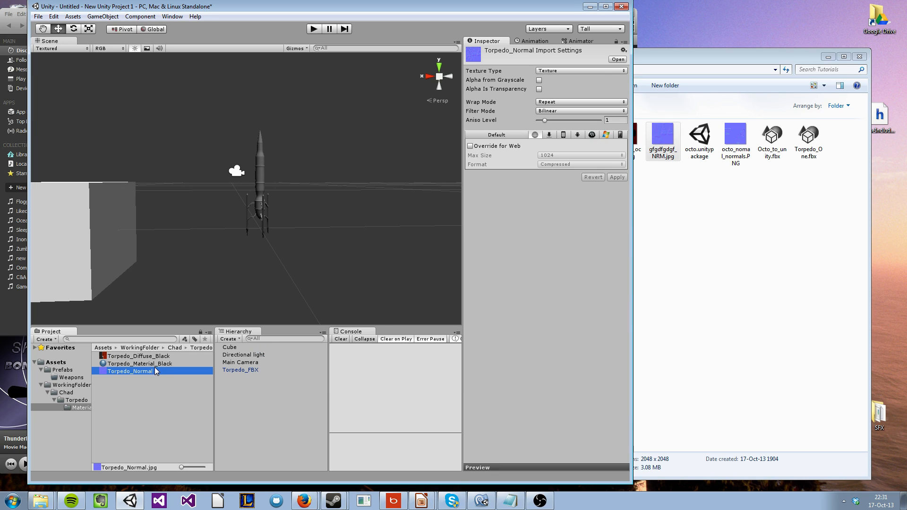
Assign Torpedo_Diffuse_Black as Torpedo_Material_Black's base texture and Torpedo_Normal as its normal map, marking the latter as a normal map
key("Up")
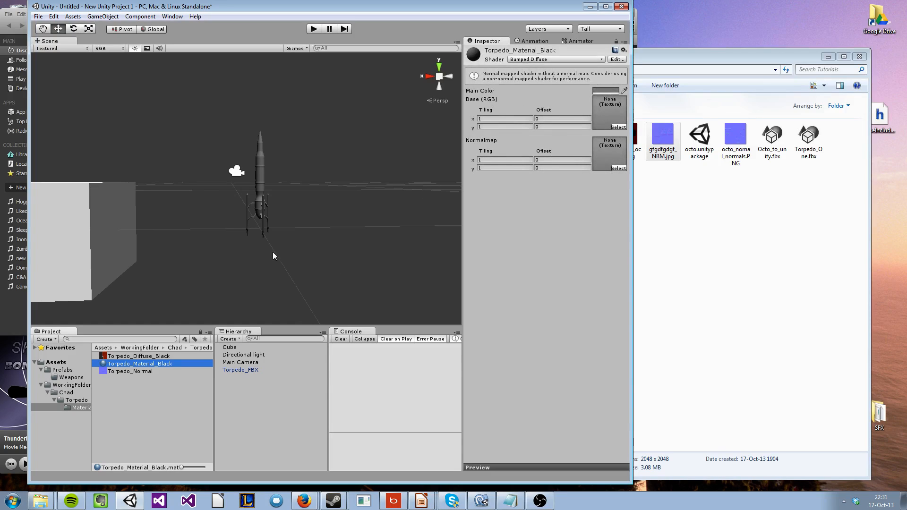
left_click_drag(142, 356, 609, 114)
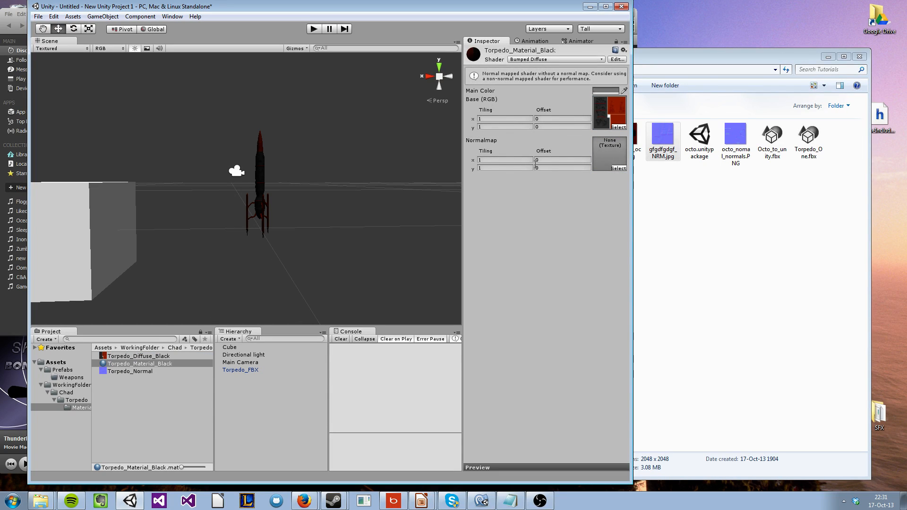
left_click_drag(135, 372, 606, 159)
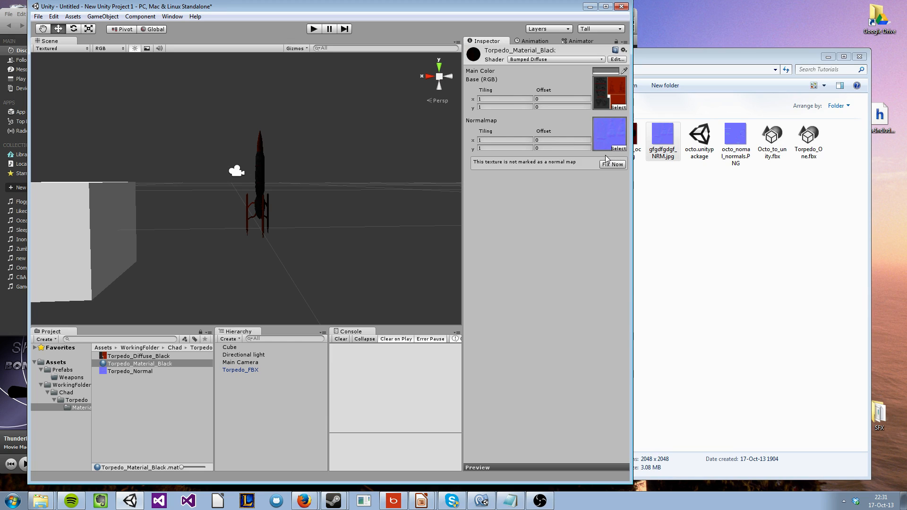
left_click(612, 164)
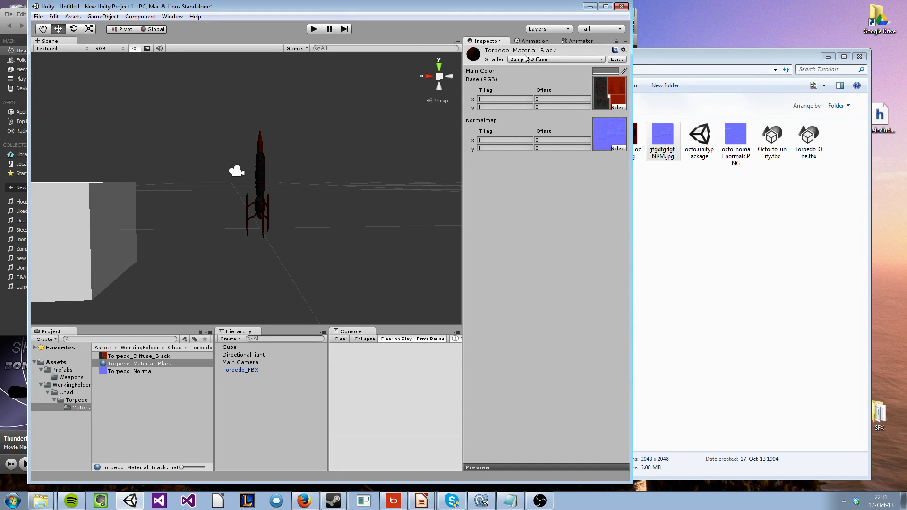
Examine the textured torpedo in the scene from a closer angle
left_click(160, 396)
left_click(262, 225)
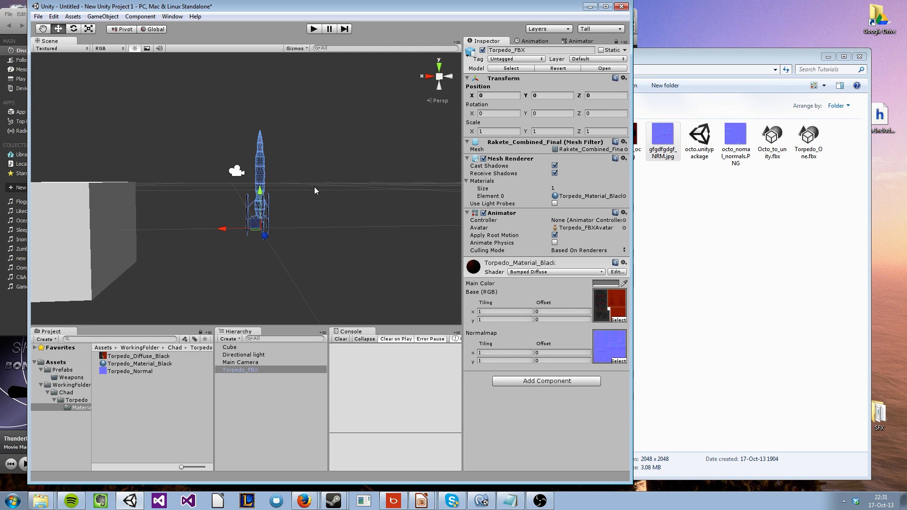
key("f")
left_click(317, 181)
key("d")
right_click_drag(317, 181, 403, 219)
key("w")
key("s")
key("d")
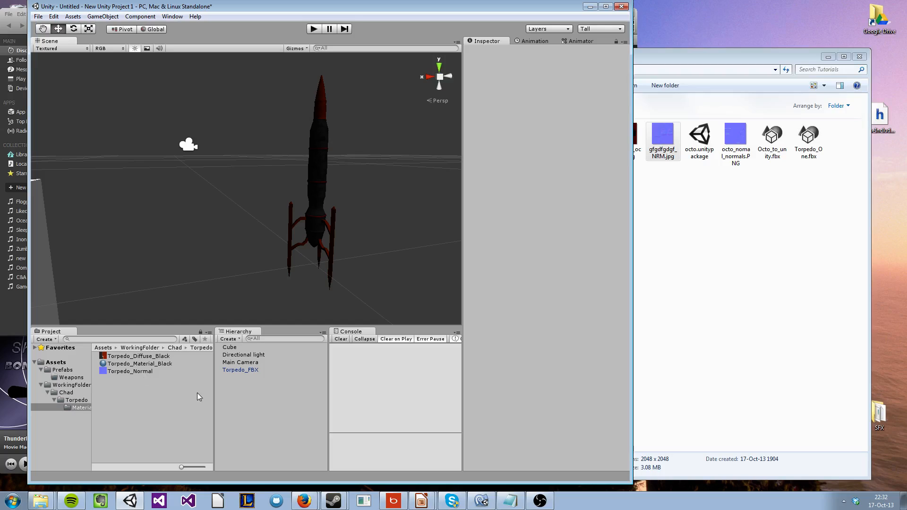
Compare the texture type and alpha import settings of Torpedo_Diffuse_Black and Torpedo_Normal
left_click(144, 357)
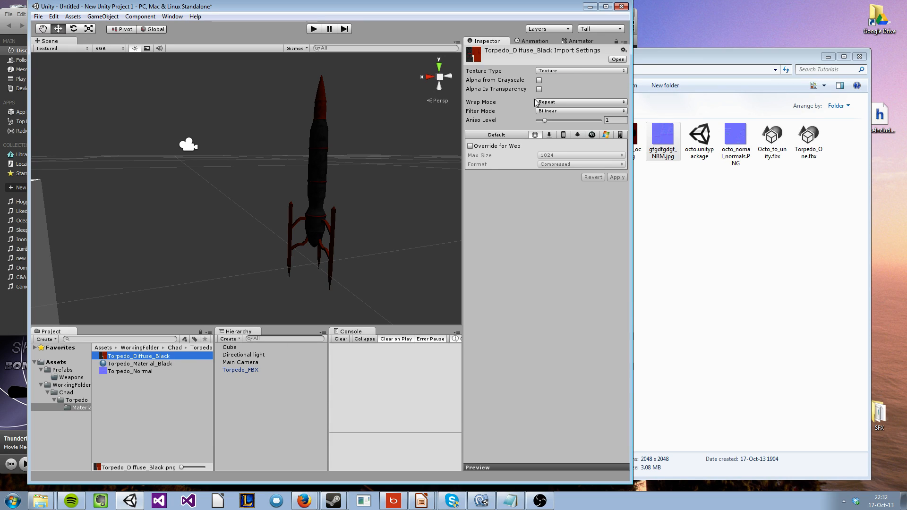
left_click(559, 72)
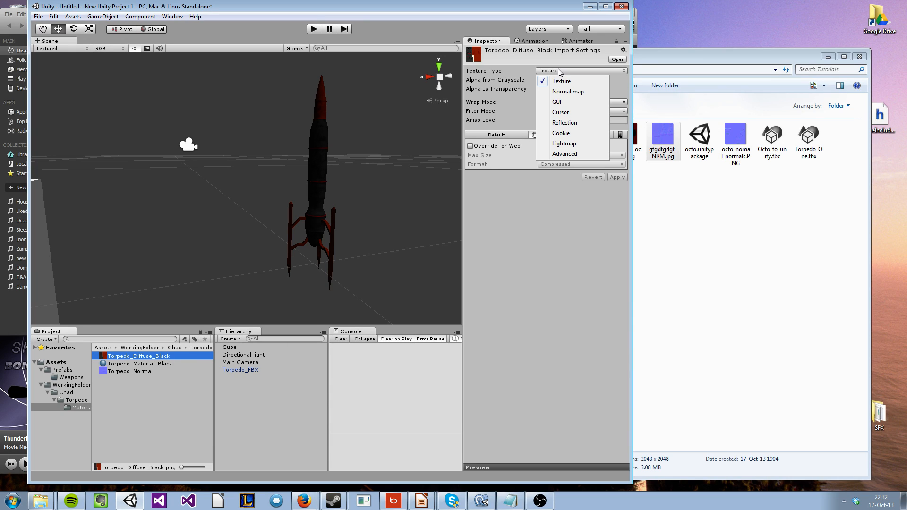
left_click(559, 71)
left_click(559, 72)
left_click(524, 70)
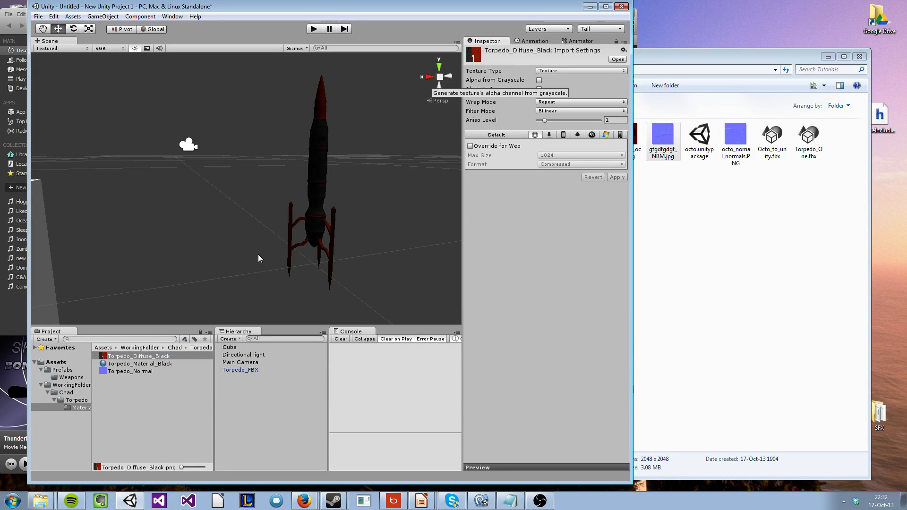
left_click(125, 372)
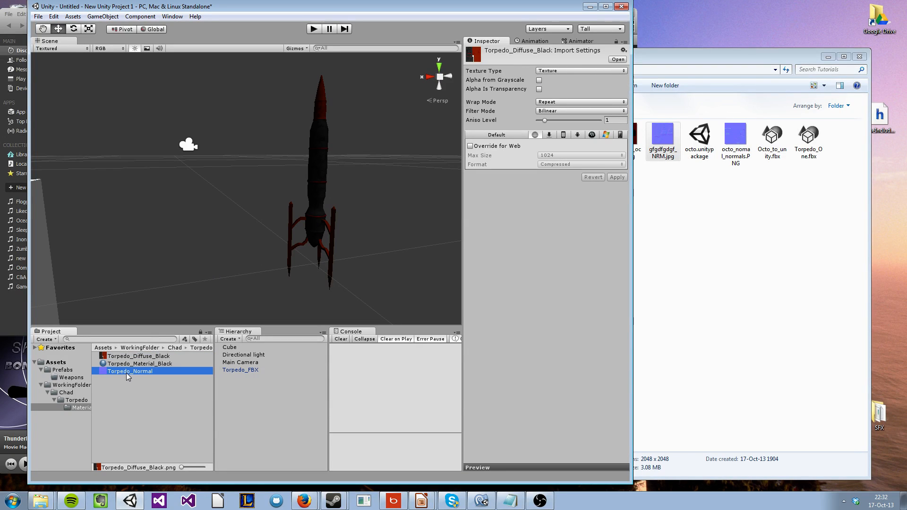
left_click(554, 72)
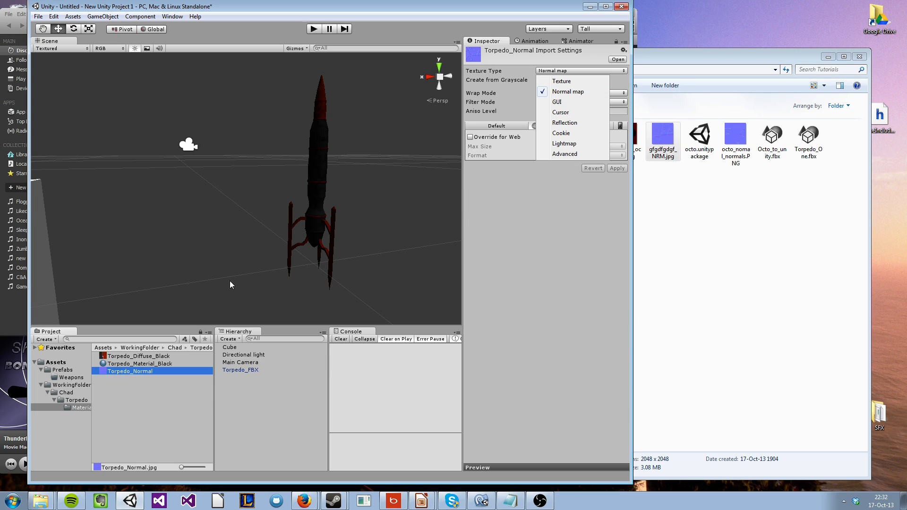
left_click(156, 356)
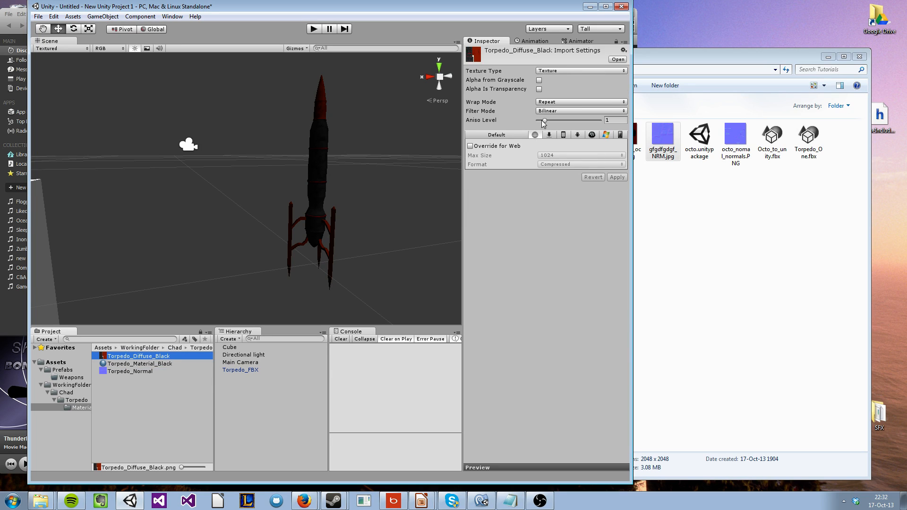
left_click(567, 70)
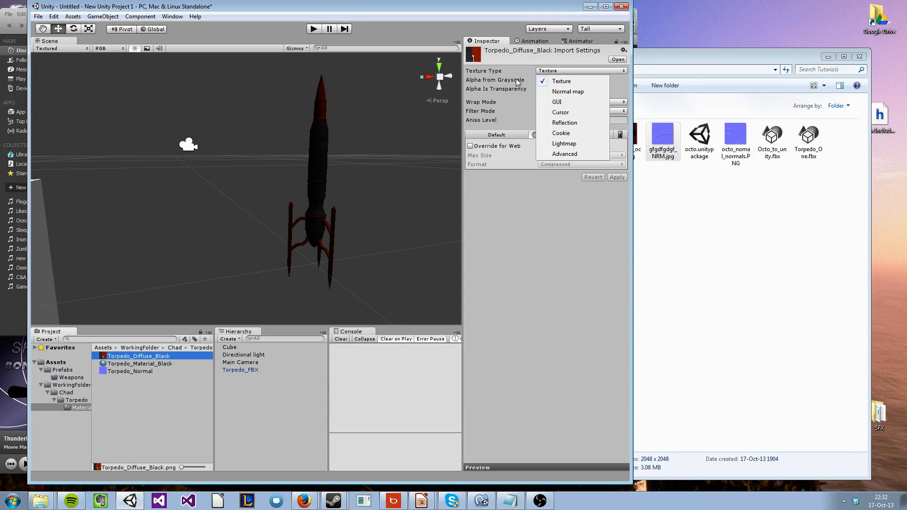
left_click(479, 90)
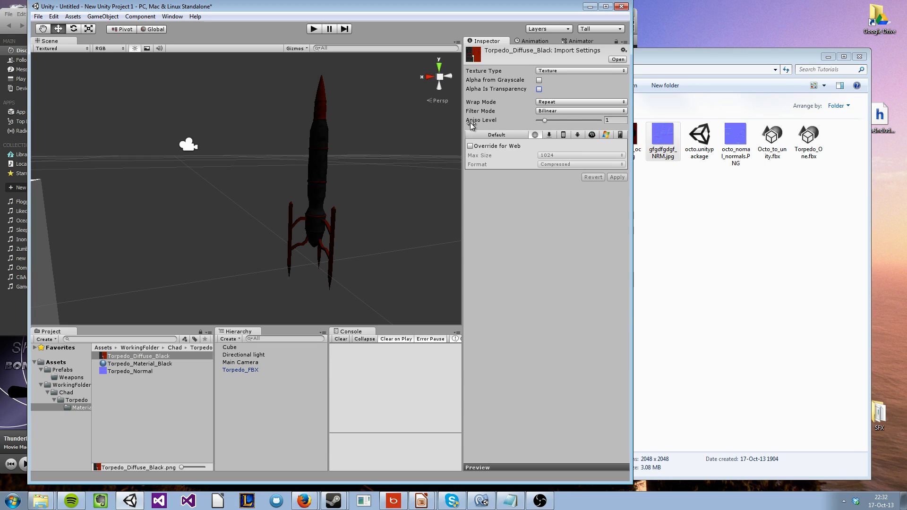
Rotate the torpedo to about -78.9 degrees on X and inspect its surface up close and its diffuse texture's import settings
right_click_drag(389, 156, 279, 230)
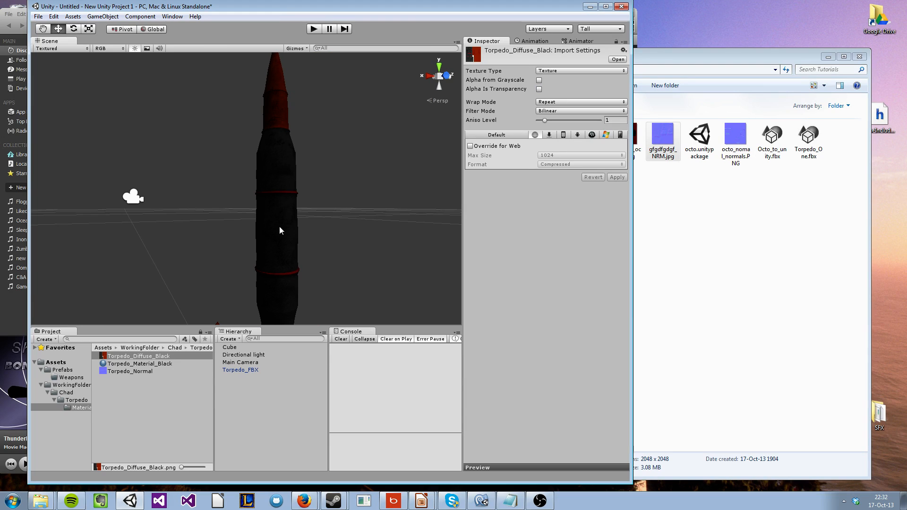
left_click(291, 238)
key("f")
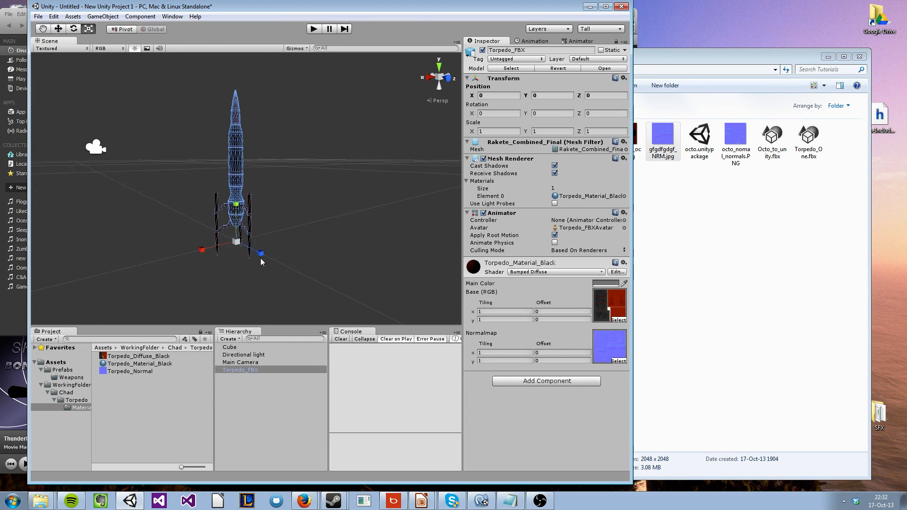
left_click_drag(257, 224, 222, 140)
left_click(263, 154)
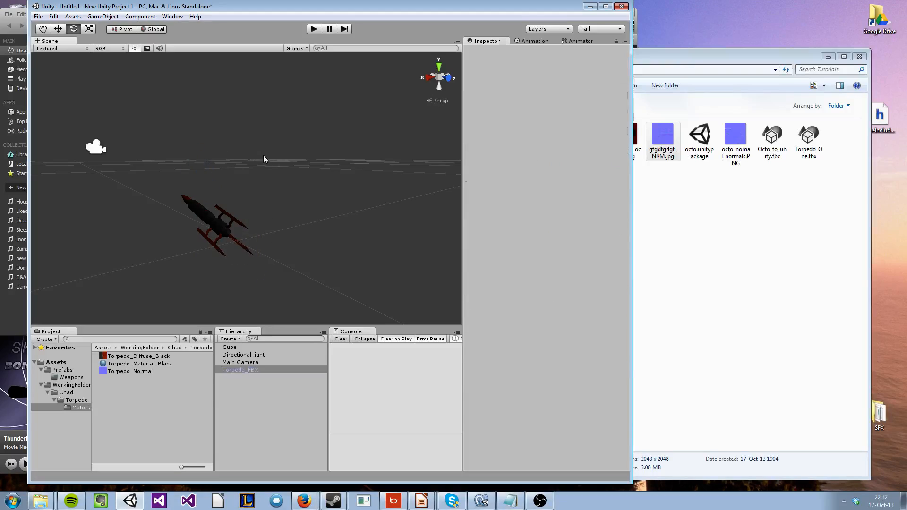
scroll(262, 165, "up", 5)
right_click_drag(262, 165, 222, 170)
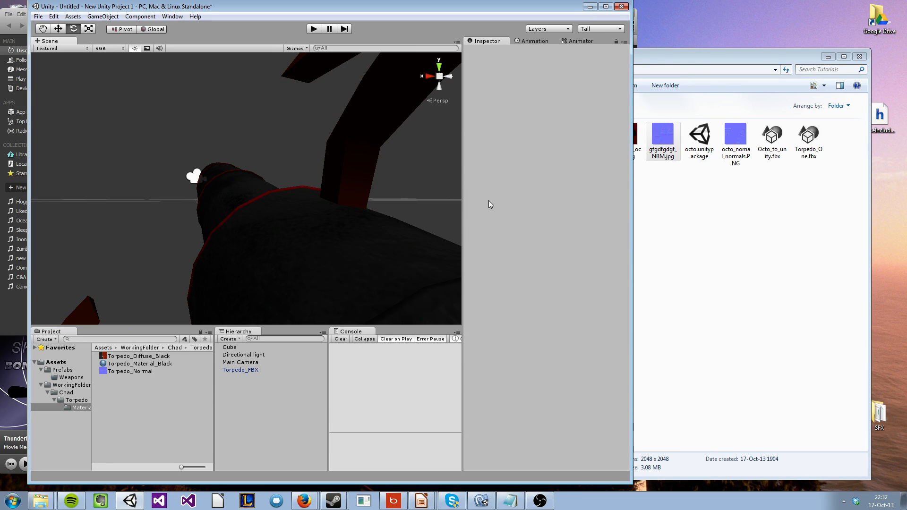
left_click(283, 222)
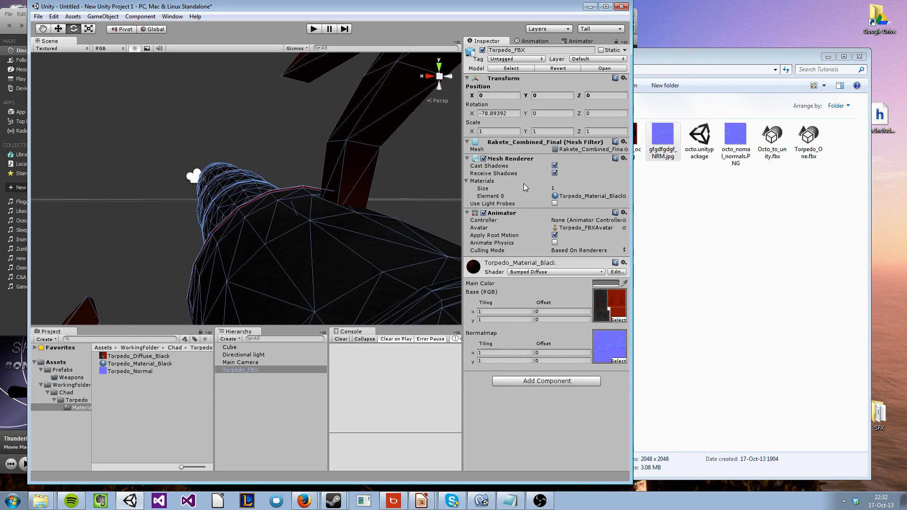
left_click(145, 358)
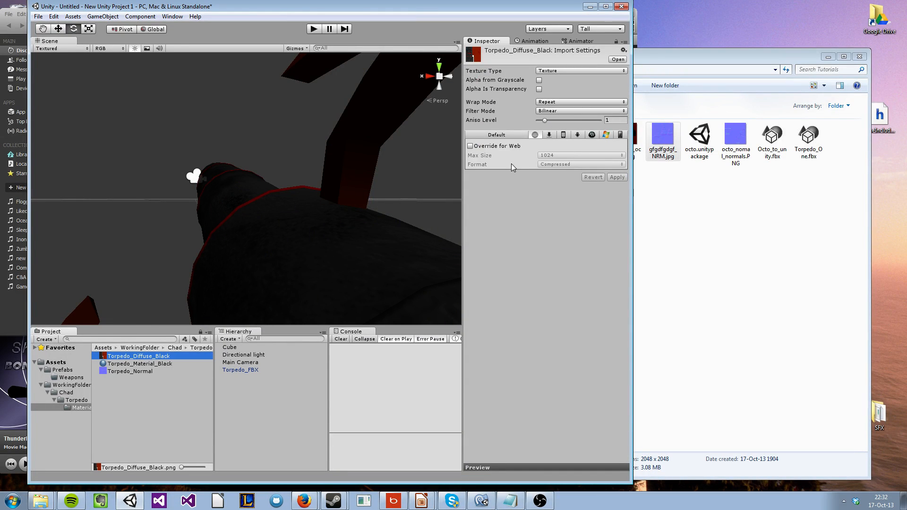
Reset the torpedo's X rotation to 0 and view it upright in the scene
left_click_drag(261, 180, 331, 238, "alt")
scroll(254, 193, "down", 3)
left_click(255, 188)
left_click(271, 184)
left_click(497, 113)
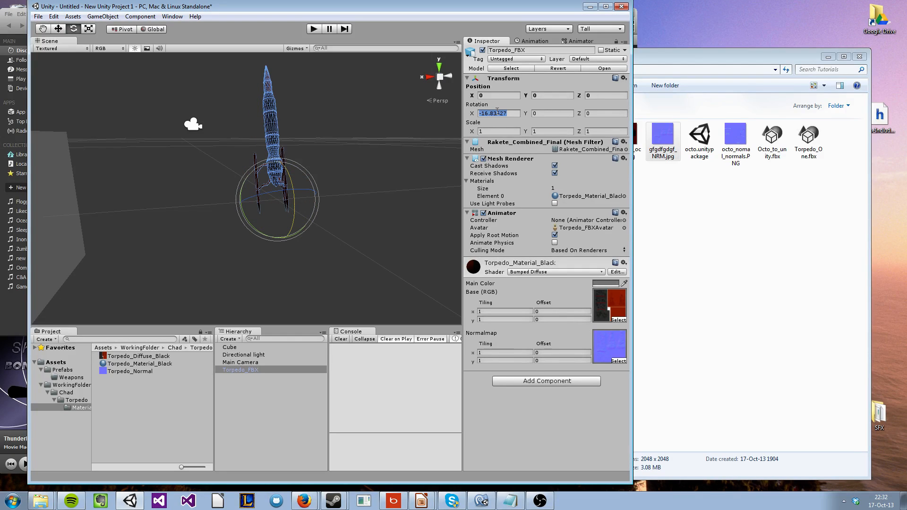
type("0")
left_click(374, 152)
mouse_move(374, 152)
left_mouse_down("alt")
mouse_move(338, 118)
mouse_move(358, 162)
left_mouse_up("alt")
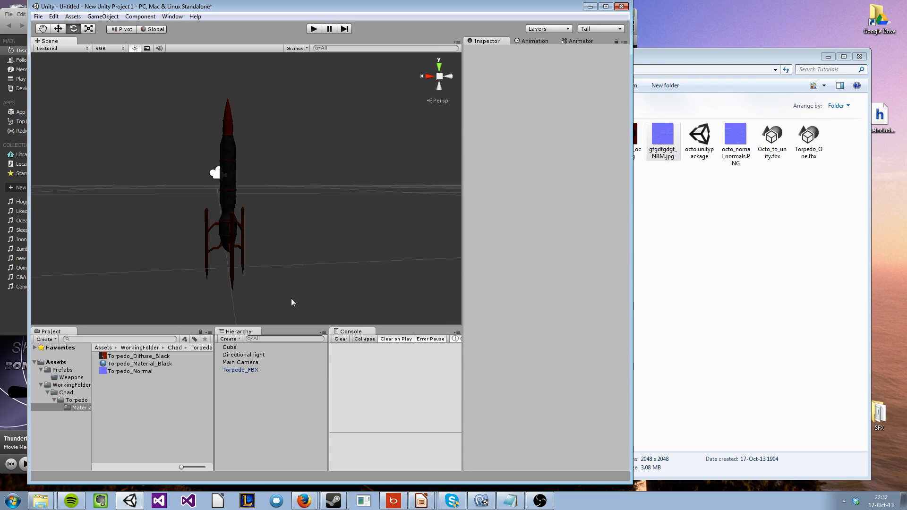
Duplicate Torpedo_Material_Black twice in the Materials folder
left_click(137, 364)
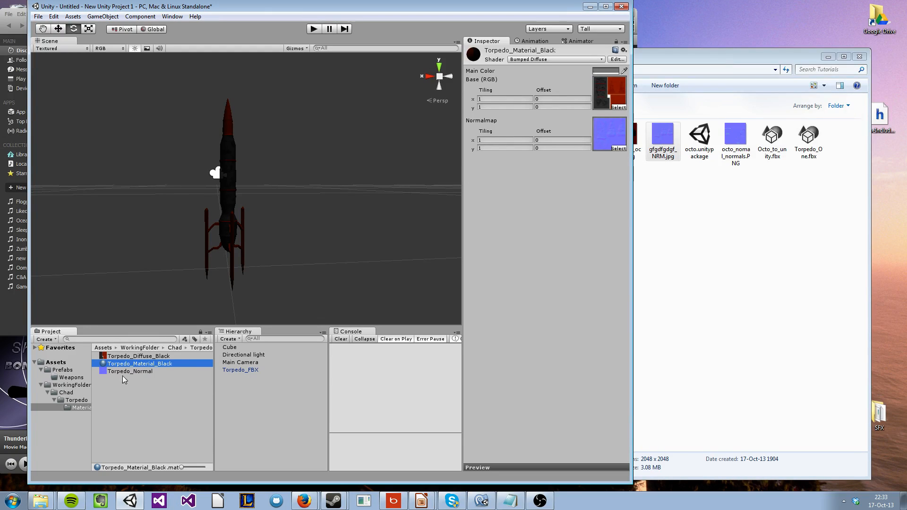
left_click(149, 379)
left_click(154, 363)
key("ctrl+d")
key("ctrl+d")
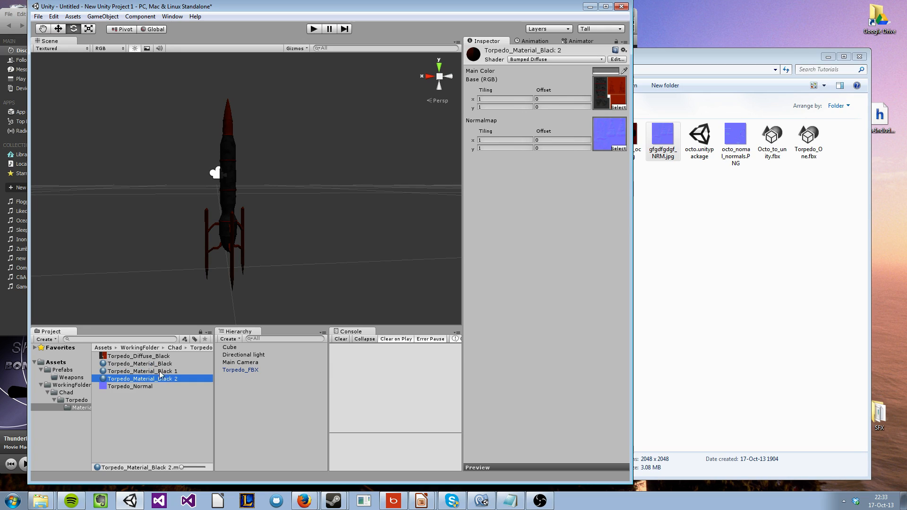
Rename the first duplicate material, Torpedo_Material_Black 1, as Torpedo_Material_Green
left_click(166, 371)
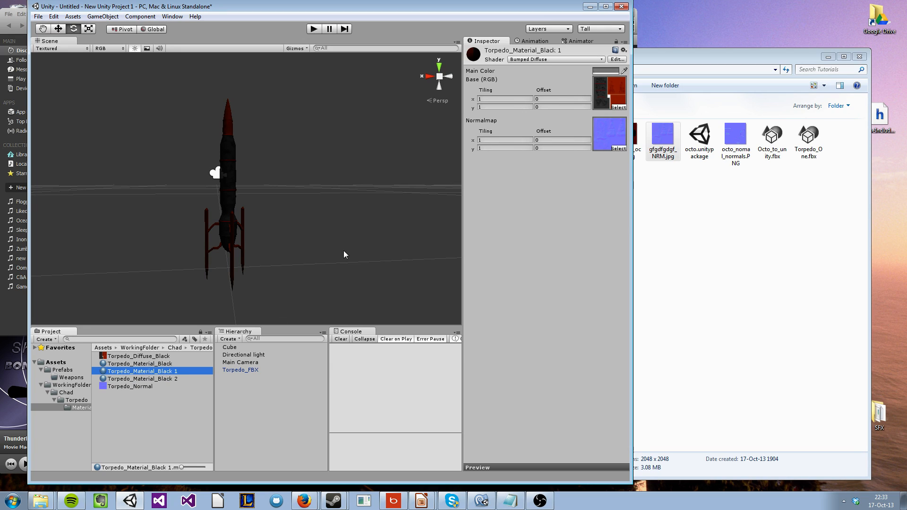
left_click(169, 371)
left_click(161, 372)
left_click_drag(166, 372, 217, 378)
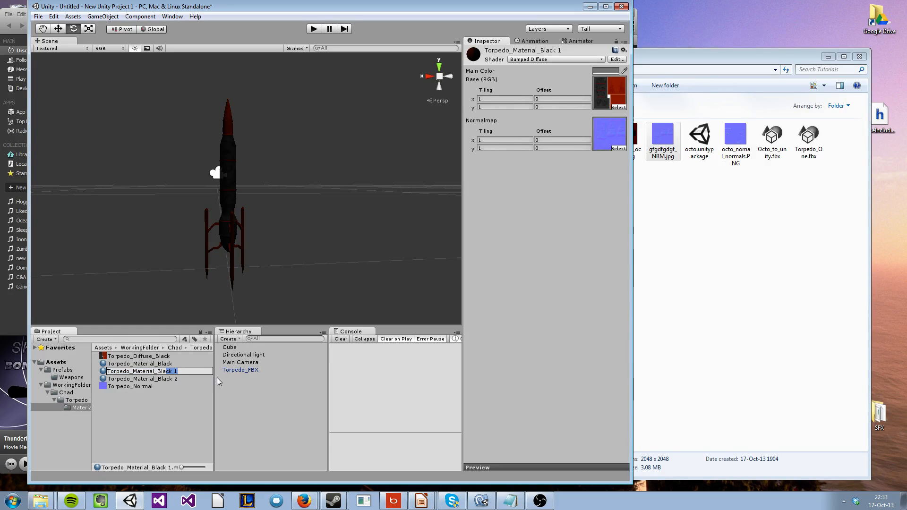
key("BackSpace")
key("BackSpace")
key("BackSpace")
key("BackSpace")
type("Green")
key("Return")
Set the main color of Torpedo_Material_Green to bright green, about R 19, G 255, B 0
left_click(615, 70)
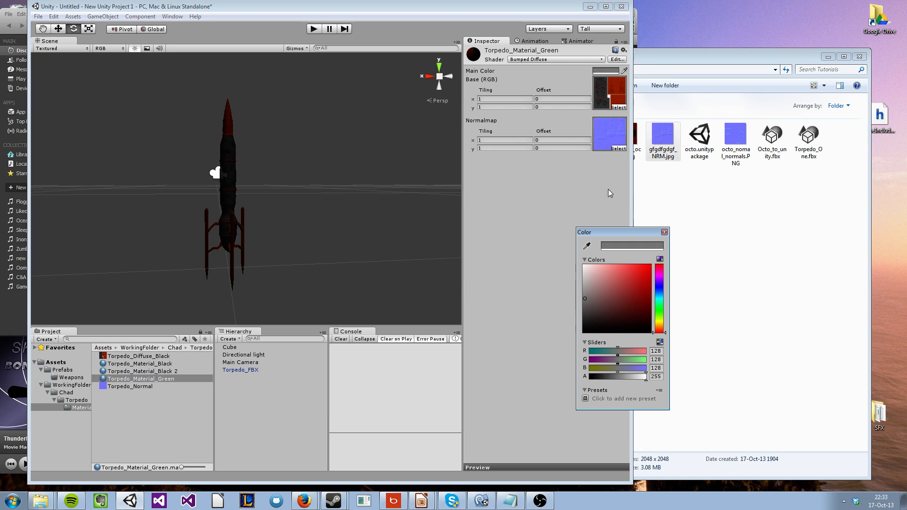
left_click_drag(659, 292, 665, 311)
left_click_drag(637, 272, 686, 235)
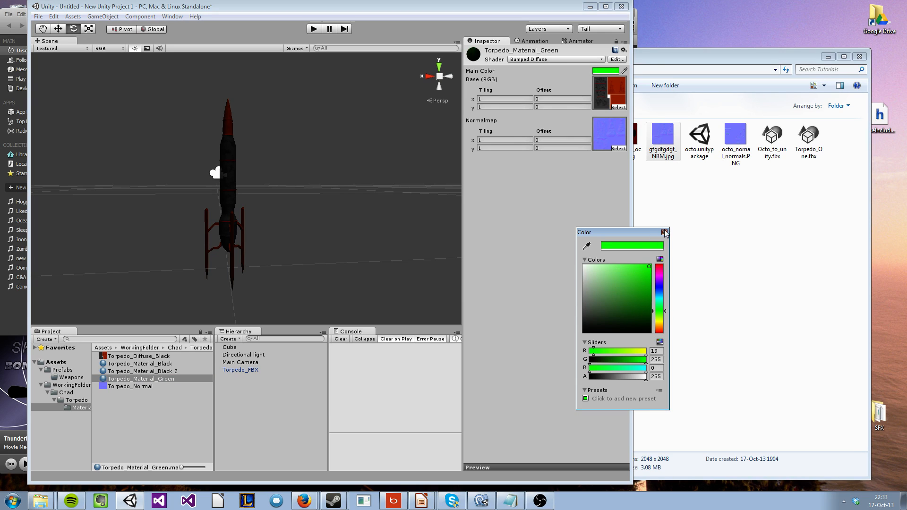
left_click(665, 232)
Rename the duplicate material Torpedo_Material_Black 2 as Torpedo_Material_Blue
left_click(180, 372)
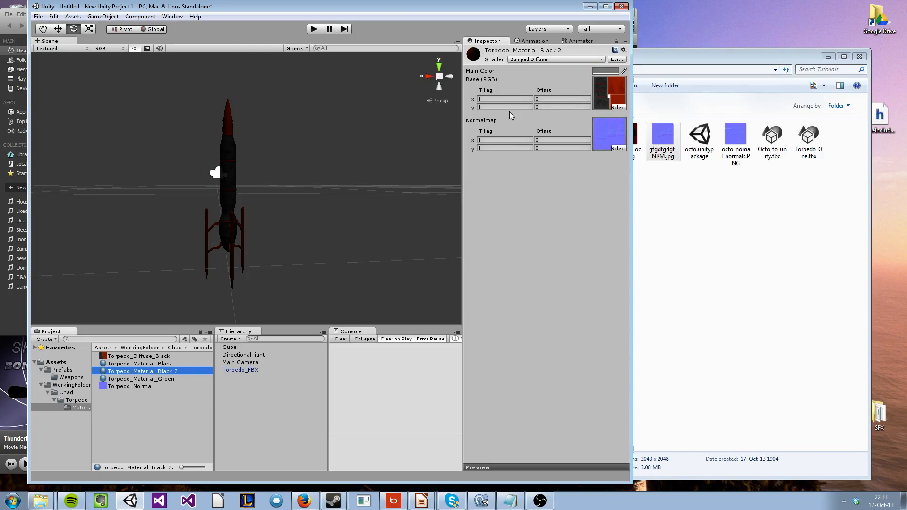
left_click(159, 371)
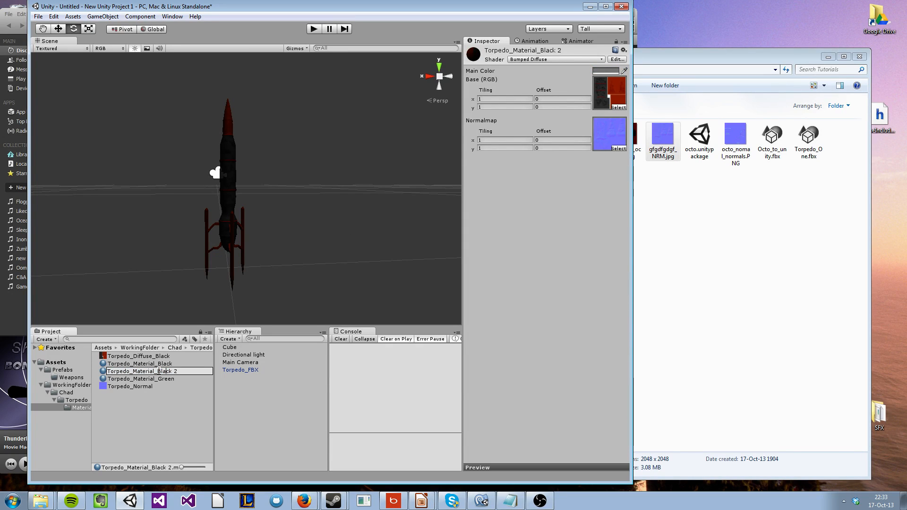
left_click_drag(166, 371, 205, 371)
type("ue")
key("Return")
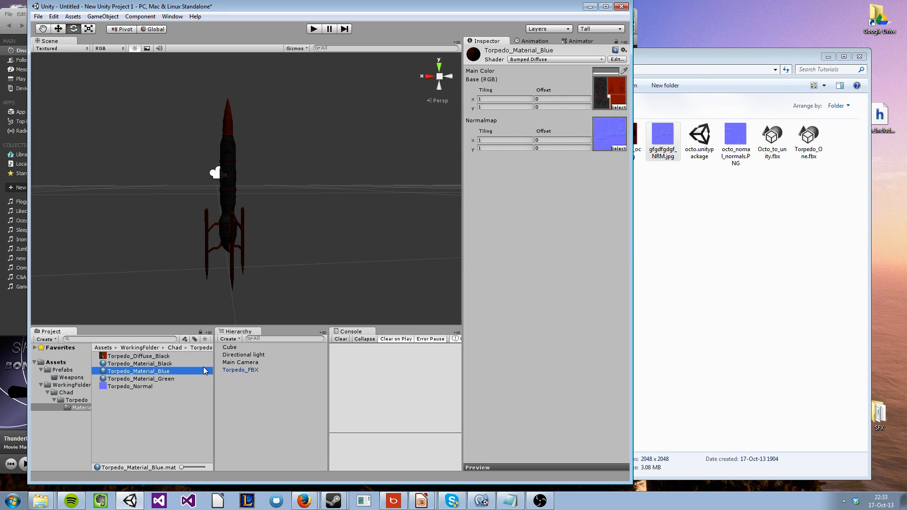
Import the diffuse4_octo texture from the open file folder into the torpedo's Materials folder
left_click(639, 289)
left_click_drag(627, 138, 157, 415)
left_click(127, 414)
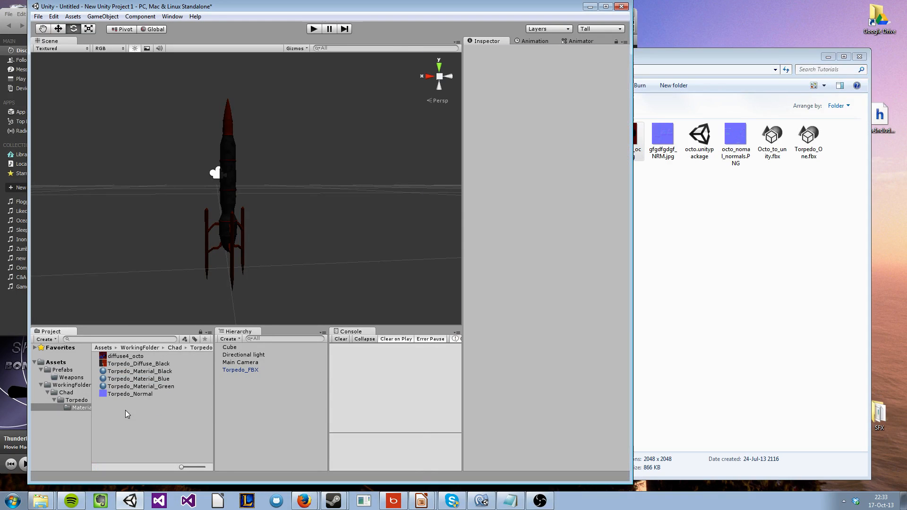
Assign the diffuse4_octo texture as the Base (RGB) map of Torpedo_Material_Blue
left_click(127, 359)
left_click(157, 379)
left_click_drag(126, 358, 612, 91)
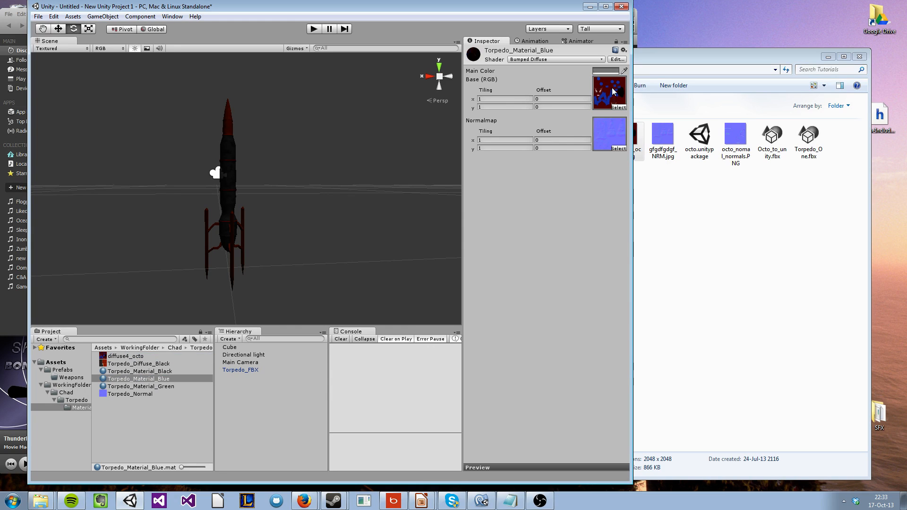
right_click(127, 416)
left_click(309, 226)
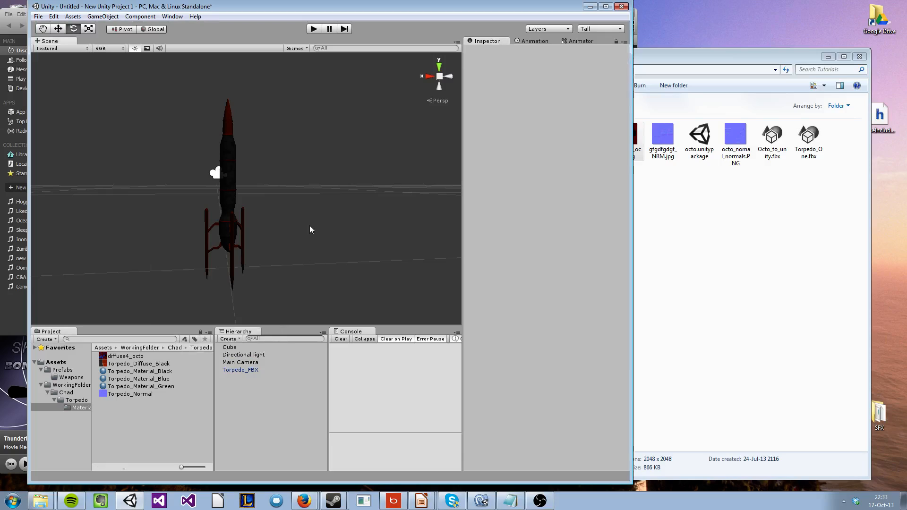
Rename the Torpedo_FBX object in the scene as Torpedo_Black
left_click(249, 371)
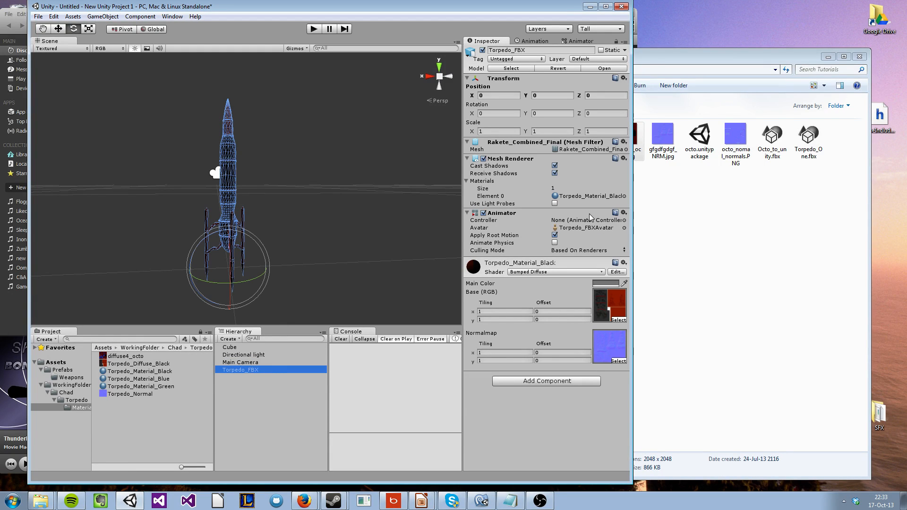
double_click(513, 50)
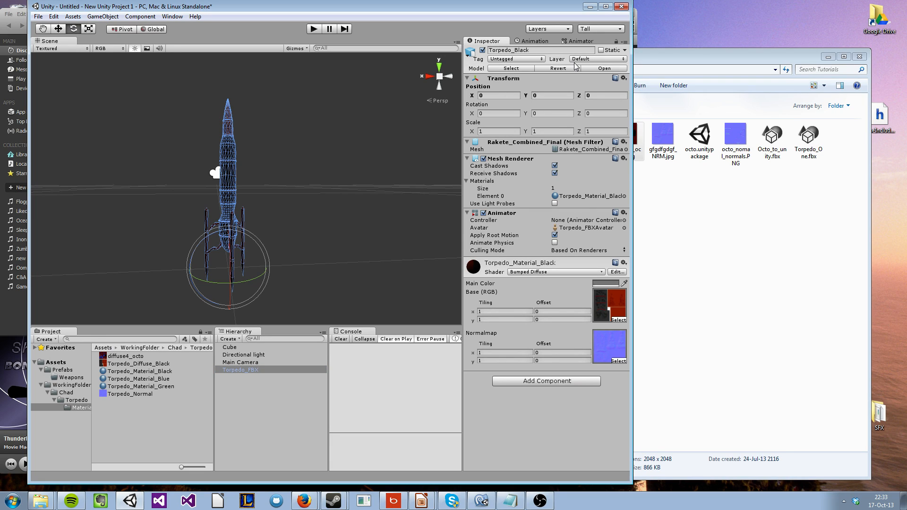
type("Black")
key("Return")
Save Torpedo_Black as a prefab in the Prefabs/Weapons folder and open that folder
left_click_drag(245, 373, 73, 382)
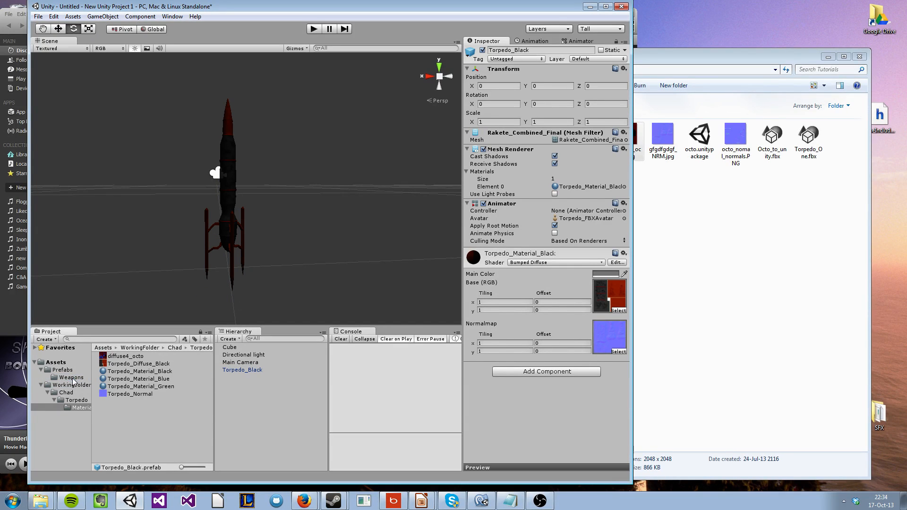
left_click(71, 377)
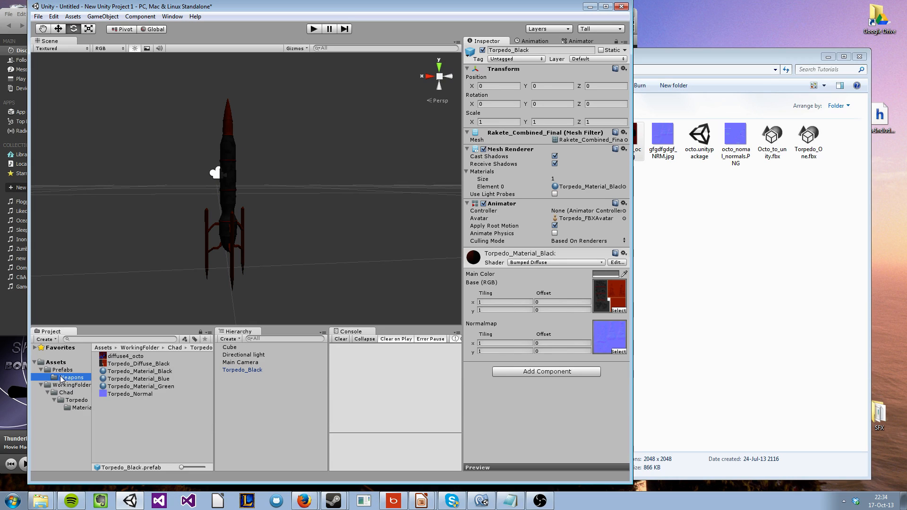
right_click_drag(283, 265, 148, 367)
Rename the Torpedo_Black object in the scene as Torpedo_Blue
left_click(249, 376)
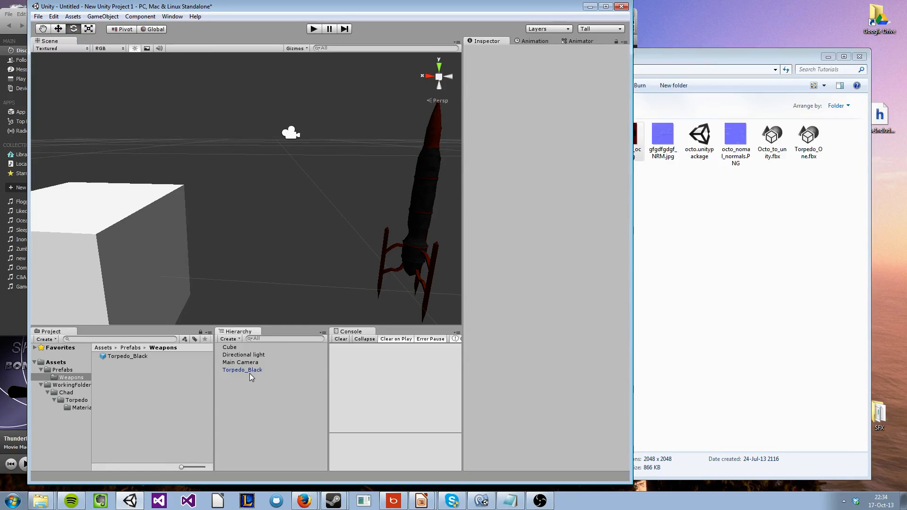
left_click(249, 371)
double_click(517, 50)
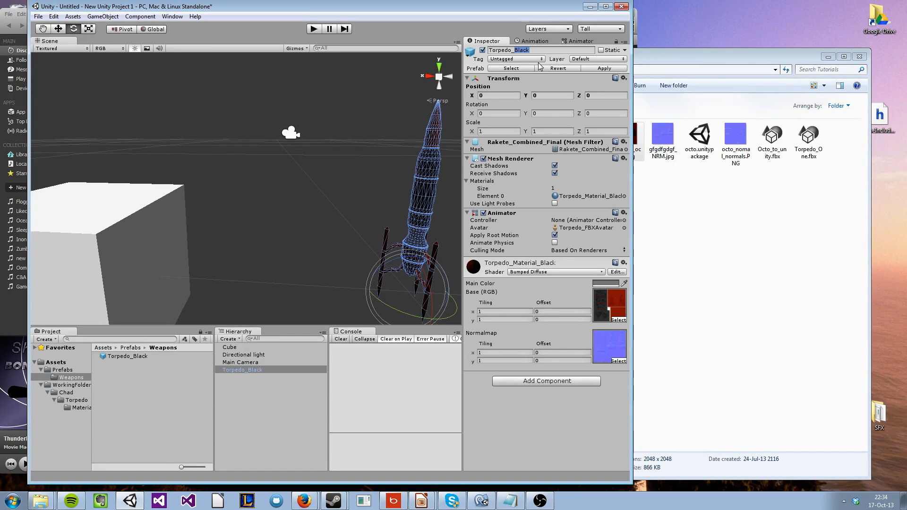
type("Blue")
key("Return")
Apply Torpedo_Material_Blue to the Torpedo_Blue object and save it as a prefab in the Weapons folder
left_click(79, 407)
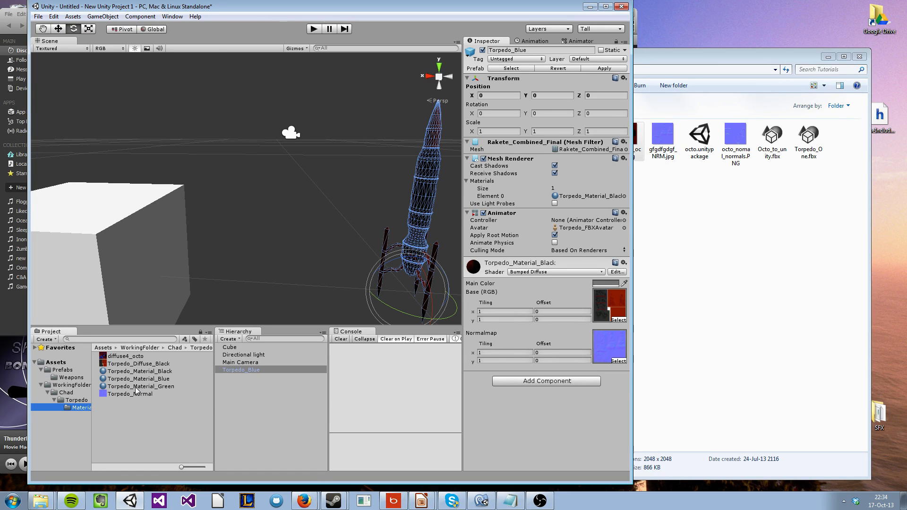
left_click_drag(140, 380, 433, 225)
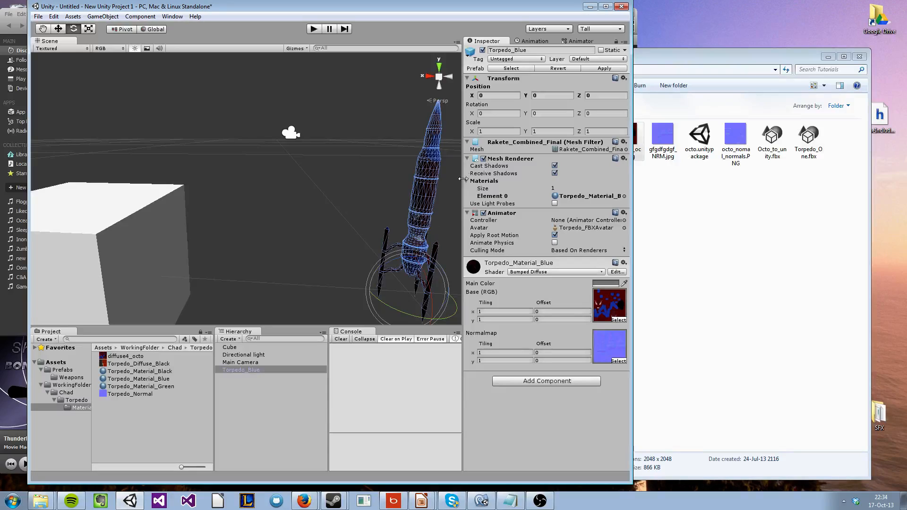
left_click_drag(241, 370, 81, 381)
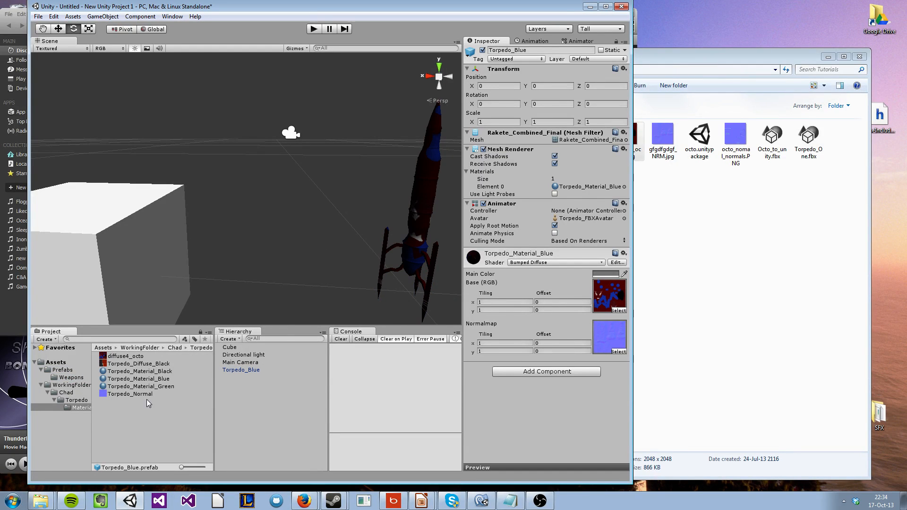
Rename the Torpedo_Blue object in the scene as Torpedo_Green and apply Torpedo_Material_Green to it
left_click(242, 372)
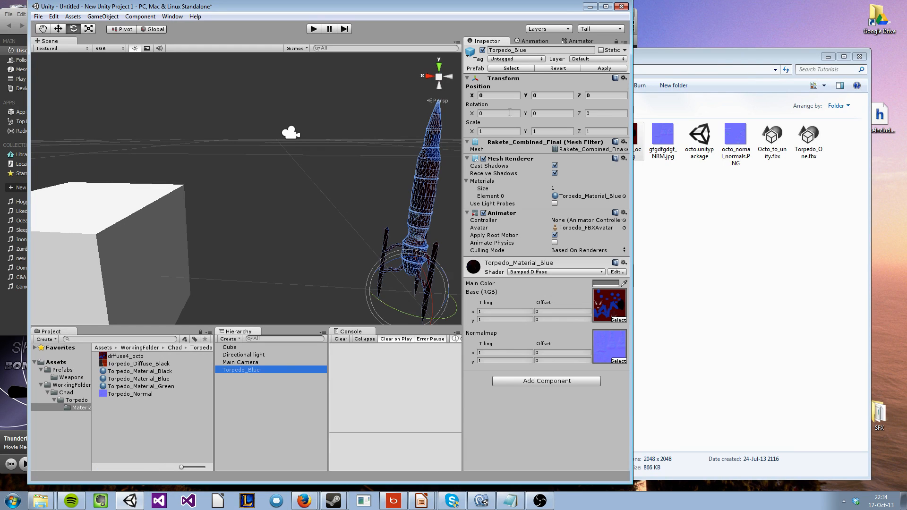
double_click(518, 50)
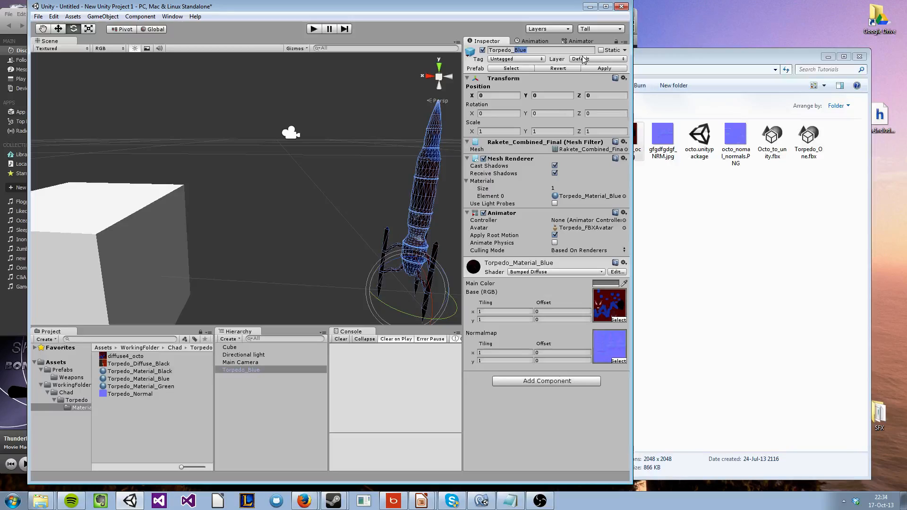
type("Green")
left_click_drag(142, 387, 418, 213)
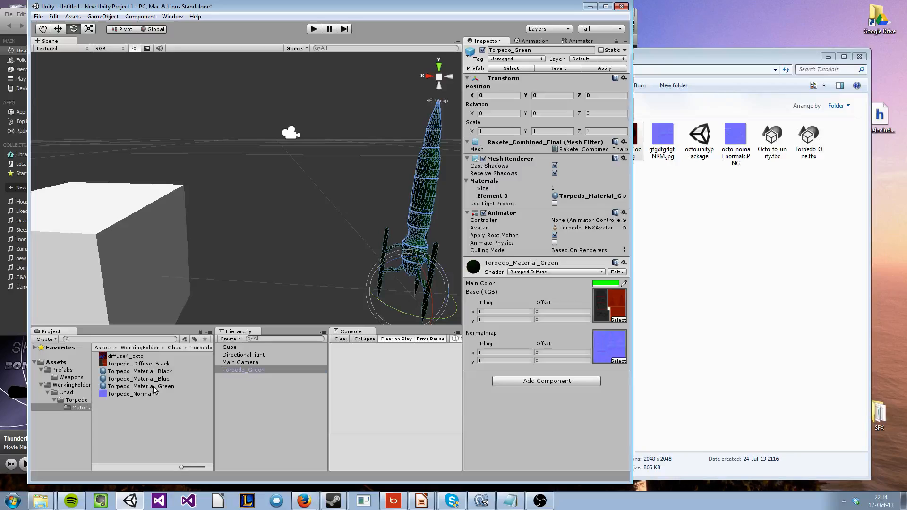
Set the material list size of Torpedo_Green to 2 and assign Torpedo_Material_Green in the list
left_click_drag(156, 388, 584, 199)
left_click(562, 188)
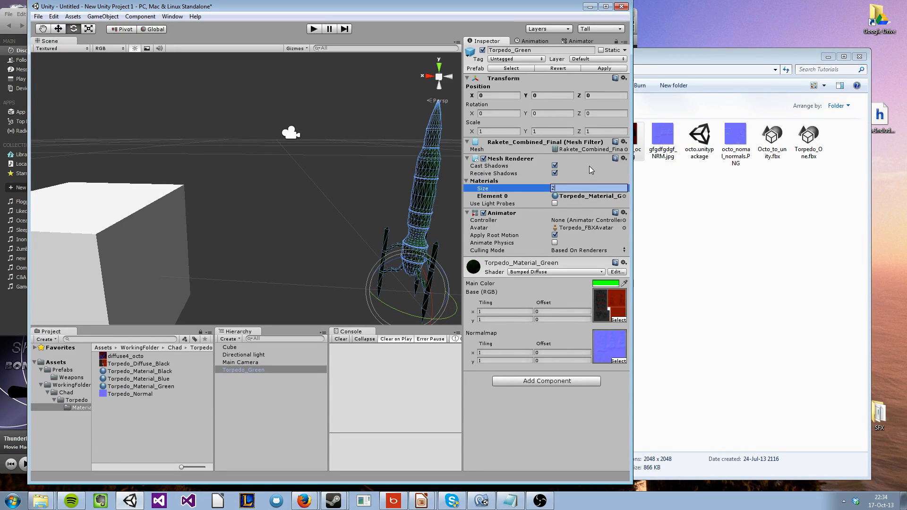
key("Return")
left_click(603, 204)
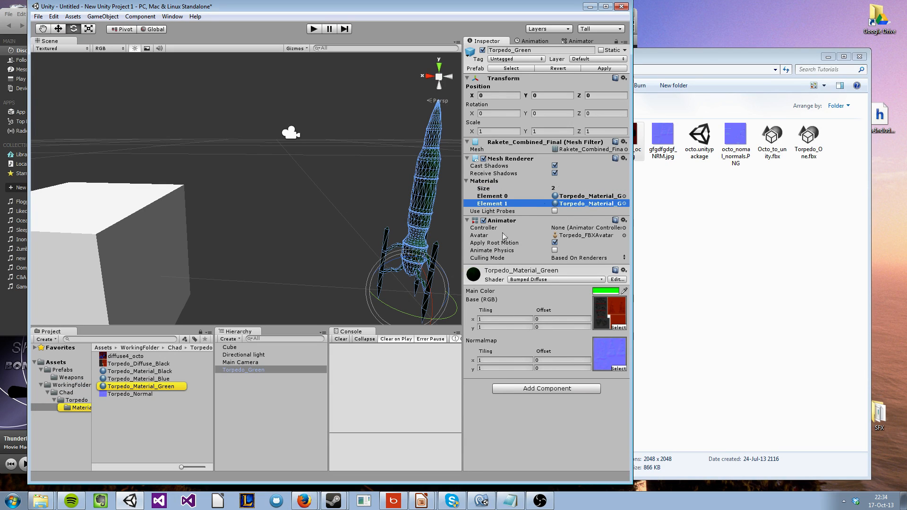
left_click_drag(168, 385, 585, 198)
left_click(324, 245)
key("d")
right_click_drag(325, 242, 312, 193)
Try Torpedo_Material_Blue alongside Torpedo_Material_Green on the two-material torpedo
left_click(153, 388)
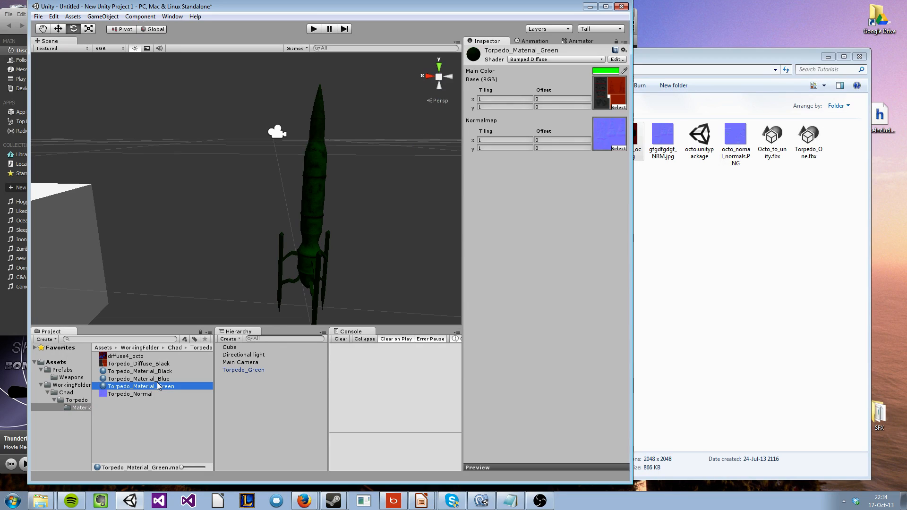
right_click(156, 388)
left_click(129, 387)
left_click(135, 380)
left_click(138, 388)
left_click(144, 379)
left_click(168, 386)
Set the material list size of Torpedo_Green to 1 and assign Torpedo_Material_Green to Element 0
left_click(235, 371)
left_click(552, 188)
type("1")
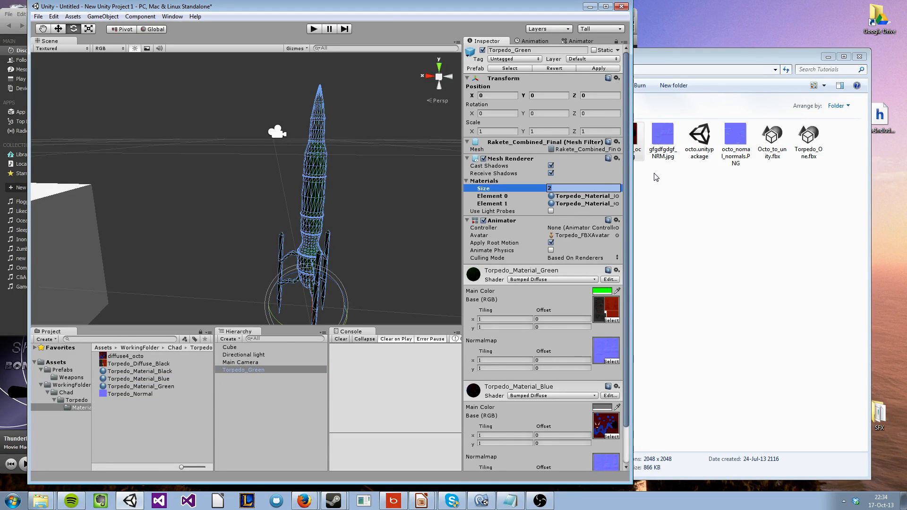
key("Return")
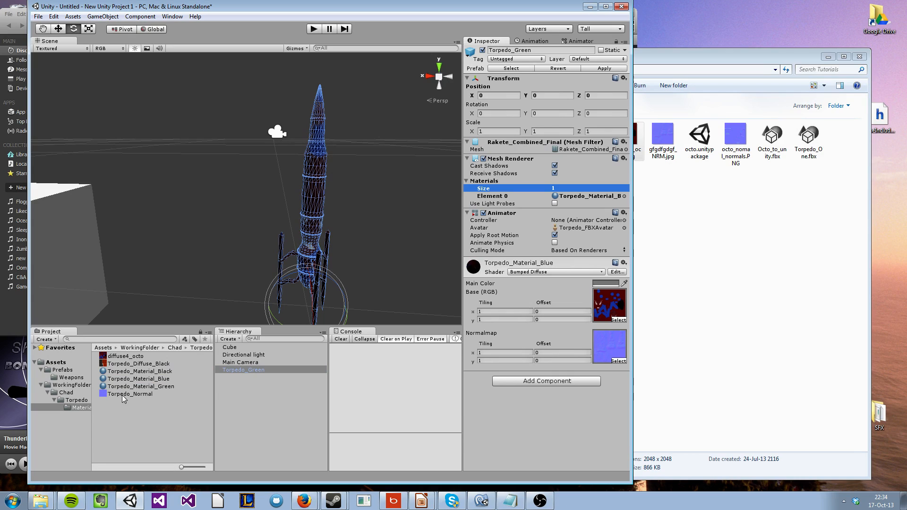
left_click_drag(152, 387, 589, 196)
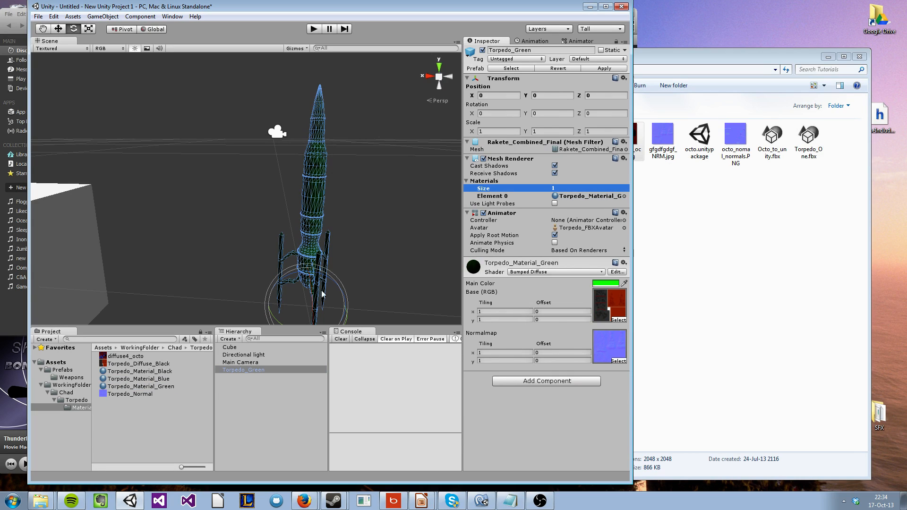
Save the Torpedo_Green object as a prefab in the Prefabs/Weapons folder
left_click(408, 182)
right_click_drag(318, 238, 318, 249)
key("s")
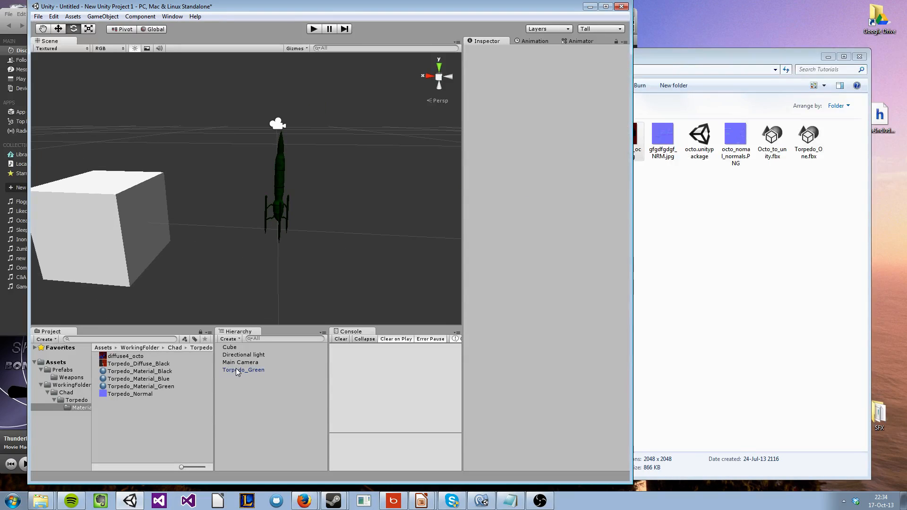
left_click_drag(238, 371, 70, 377)
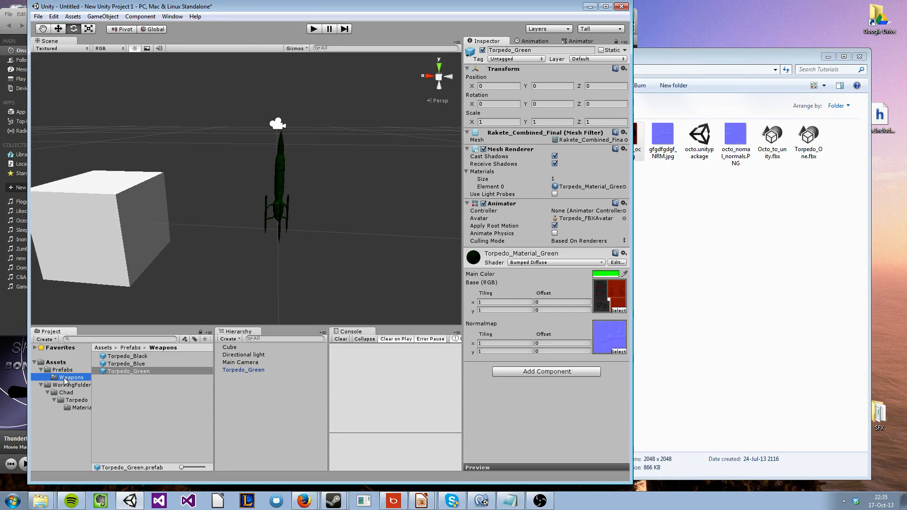
left_click(162, 418)
Place the Torpedo_Black and Torpedo_Blue prefabs in the scene beside the green torpedo
right_click_drag(286, 241, 221, 266)
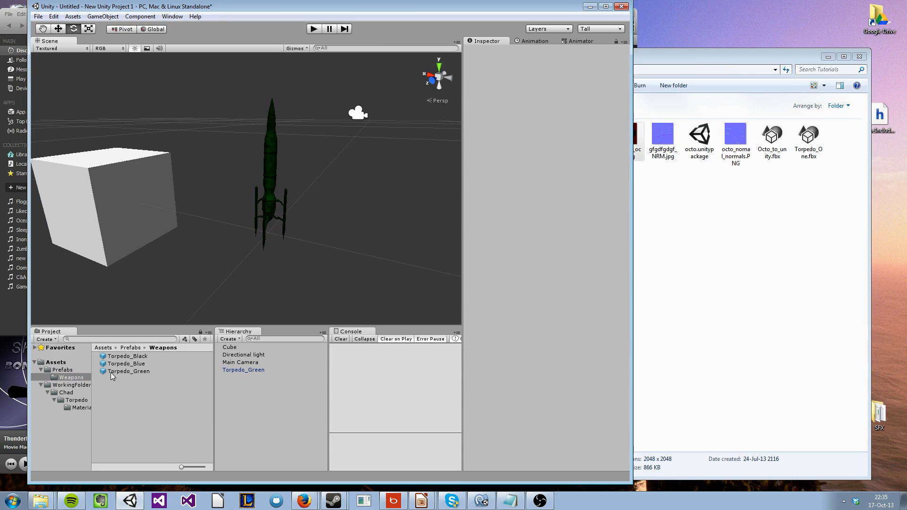
left_click_drag(140, 358, 186, 227)
left_click(183, 260)
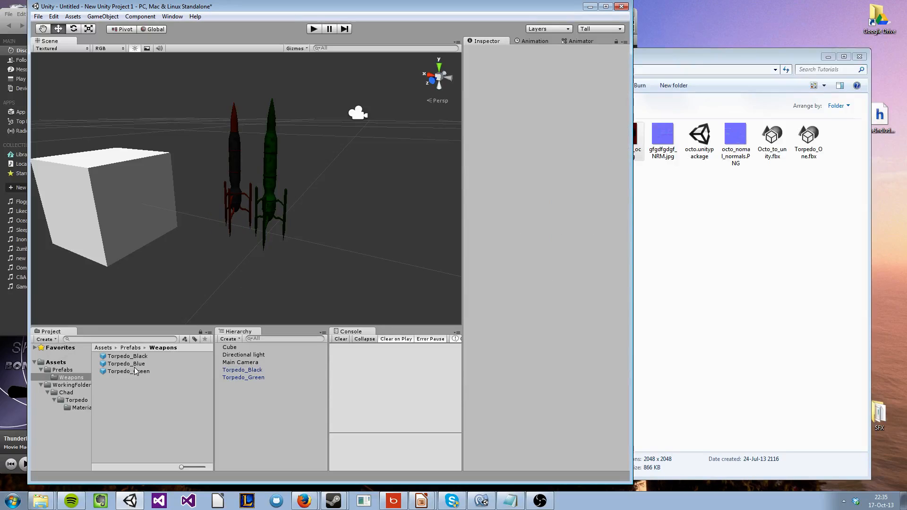
left_click_drag(134, 366, 219, 234)
left_click(331, 270)
Examine the black, blue and green torpedoes in the scene from several sides
key("w")
right_click_drag(331, 270, 413, 215)
key("d")
key("s")
key("w")
key("s")
key("w")
key("w")
key("s")
key("w")
key("d")
right_click_drag(396, 158, 311, 160)
key("s")
key("d")
right_click_drag(252, 183, 71, 324)
key("d")
key("a")
key("d")
key("d")
key("a")
key("s")
key("w")
key("a")
key("d")
key("s")
key("d")
key("w")
key("d")
key("s")
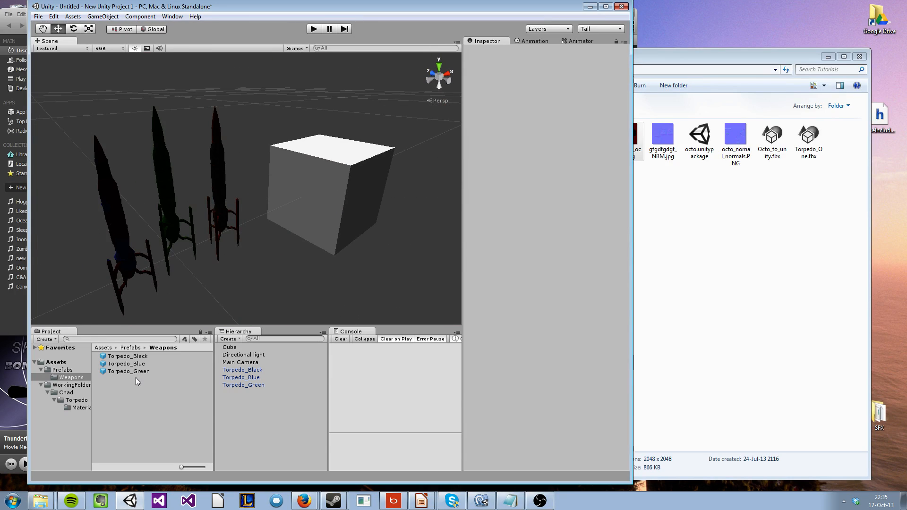
Start a package export of the Torpedo_Black, Torpedo_Blue and Torpedo_Green prefabs with their dependencies listed
left_click_drag(135, 378, 140, 353)
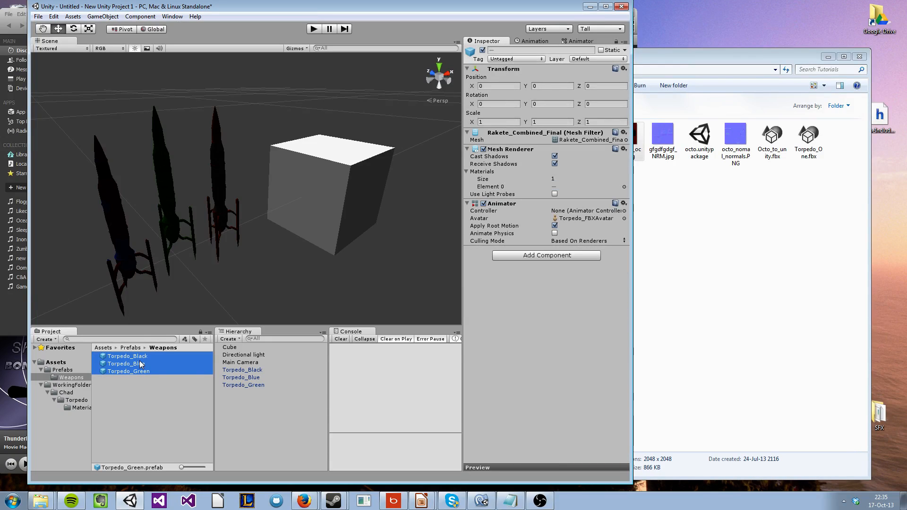
right_click(140, 361)
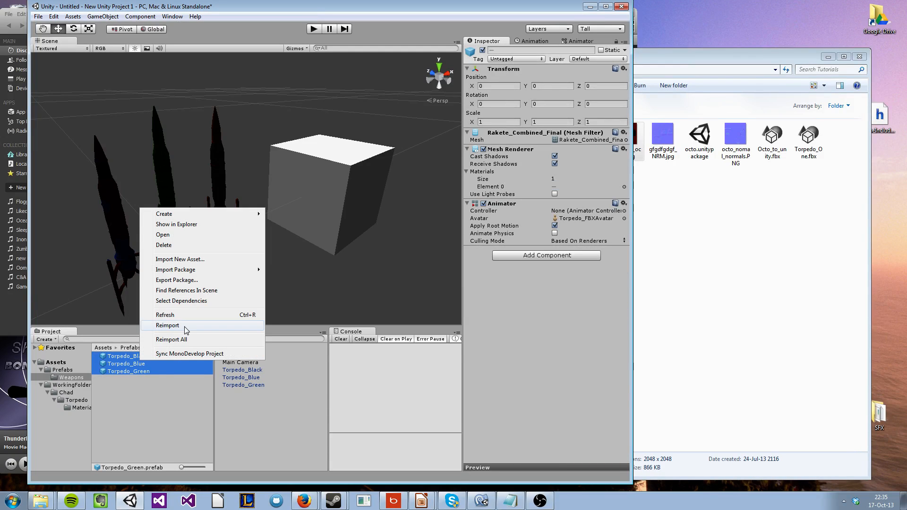
left_click(210, 281)
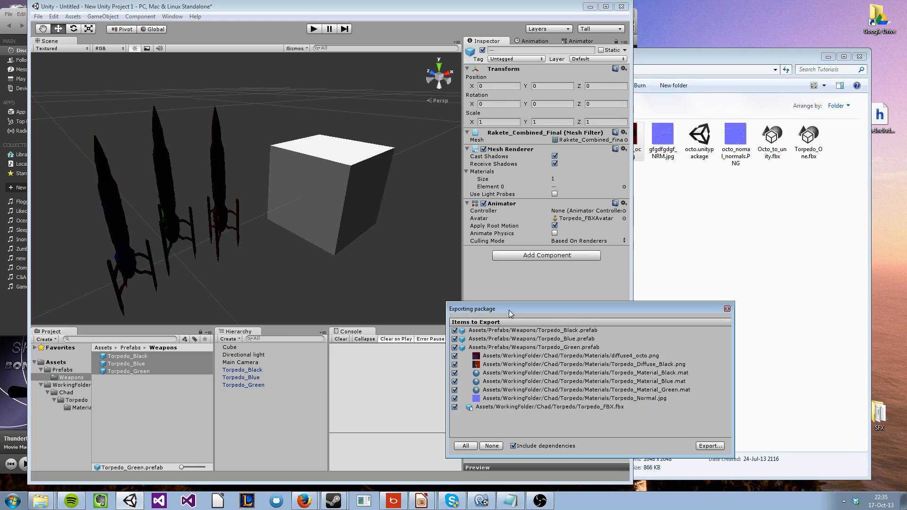
left_click_drag(509, 310, 506, 237)
Exclude all items from the export, then include only the Torpedo_Black, Torpedo_Blue and Torpedo_Green prefabs
left_click(489, 373)
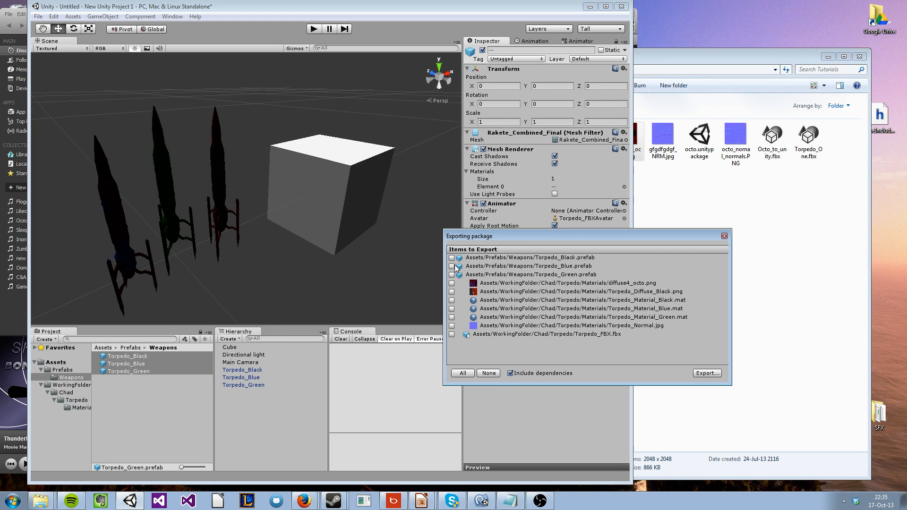
left_click(452, 258)
left_click(452, 266)
left_click(451, 275)
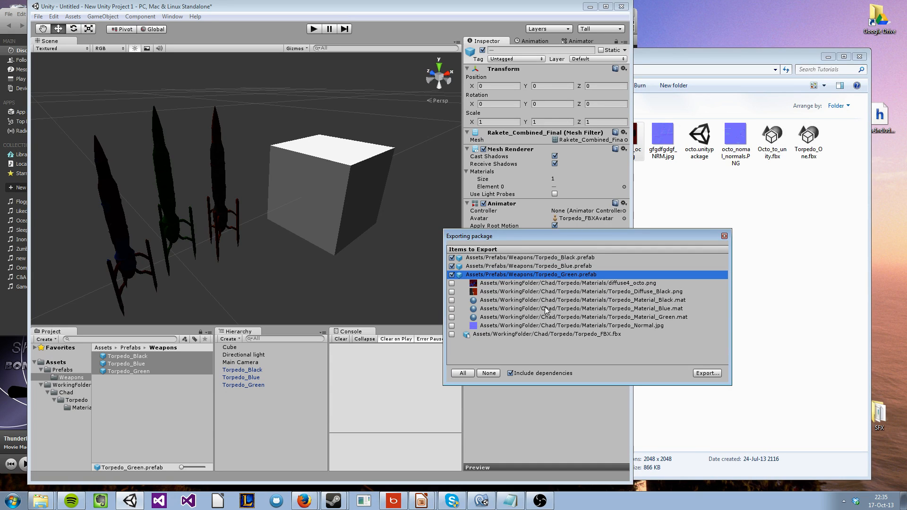
left_click(546, 332)
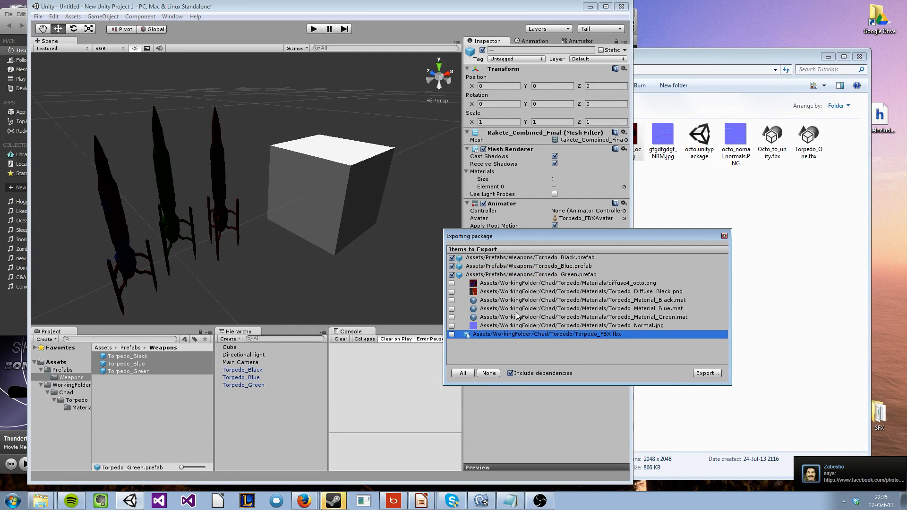
Include all listed items in the package export, bring up the save dialog, and cancel the export
left_click(465, 374)
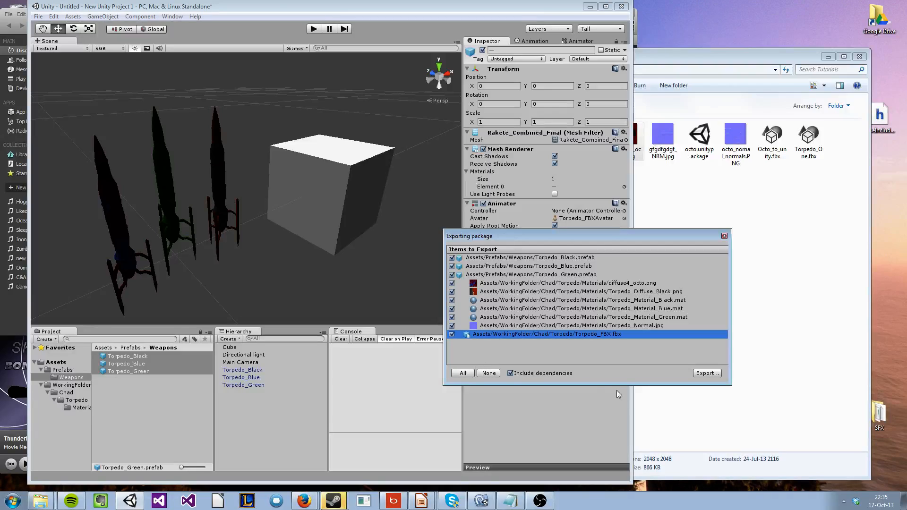
left_click(697, 375)
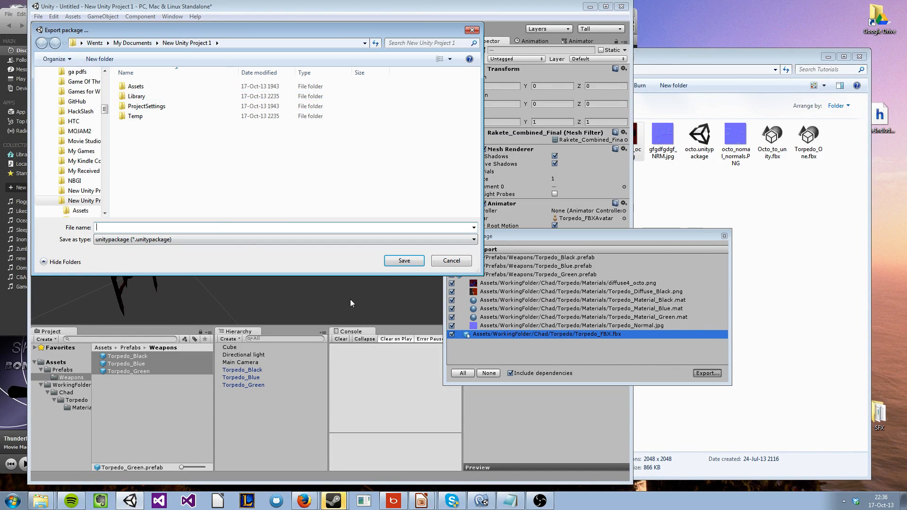
left_click(451, 261)
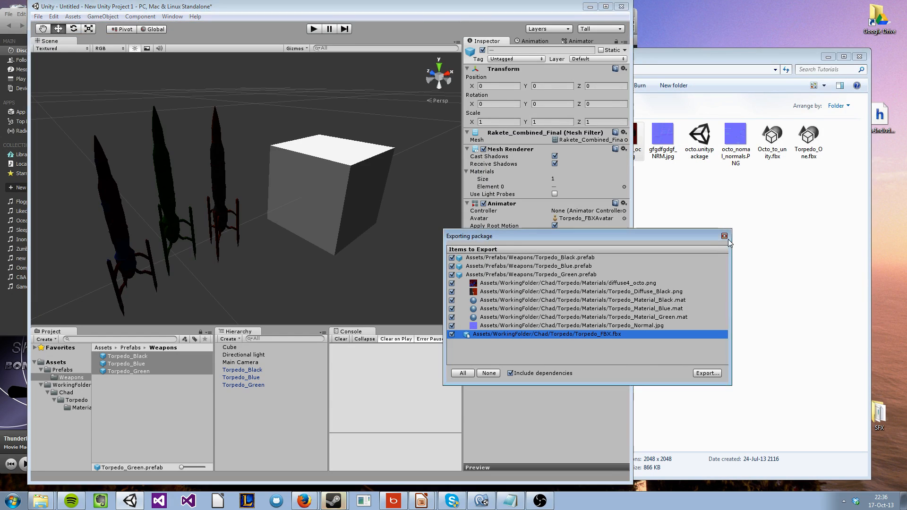
left_click(724, 235)
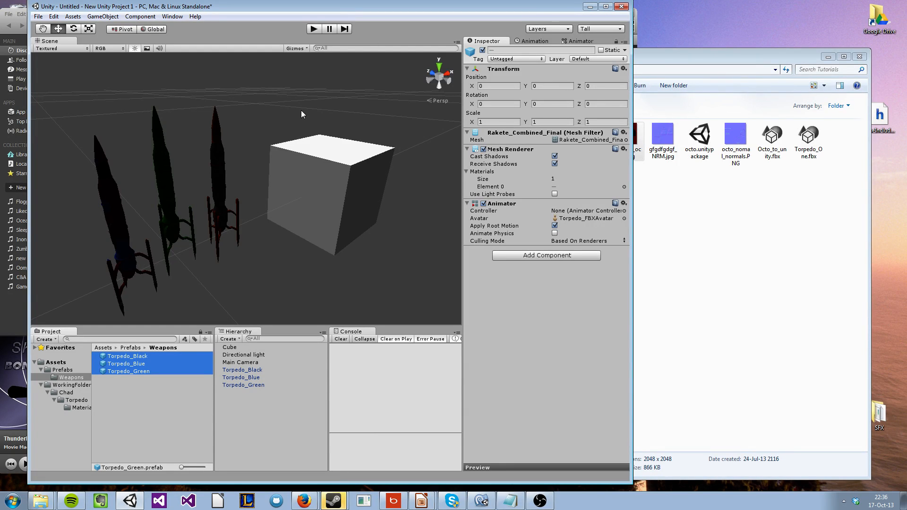
left_click(294, 175)
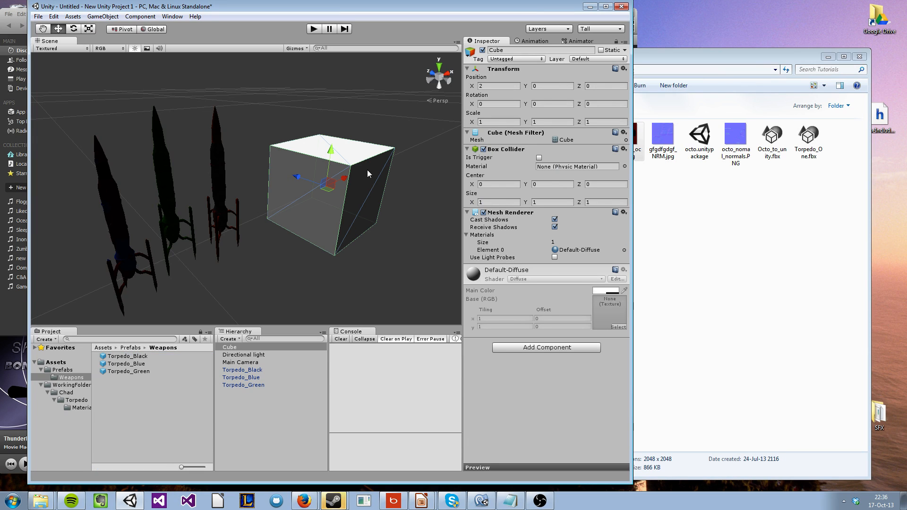
left_click_drag(353, 220, 257, 167, "alt")
key("w")
right_click_drag(256, 166, 277, 138)
key("s")
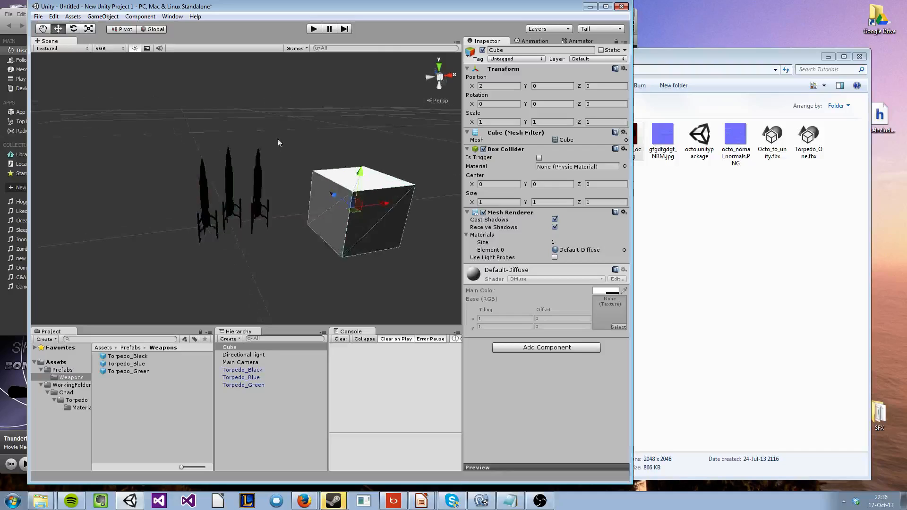
left_click(307, 146)
right_click_drag(331, 161, 278, 172)
key("s")
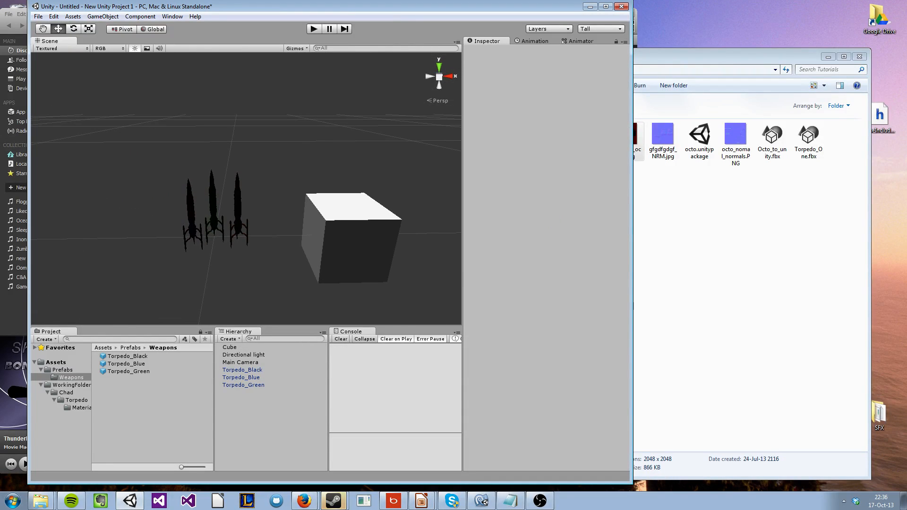